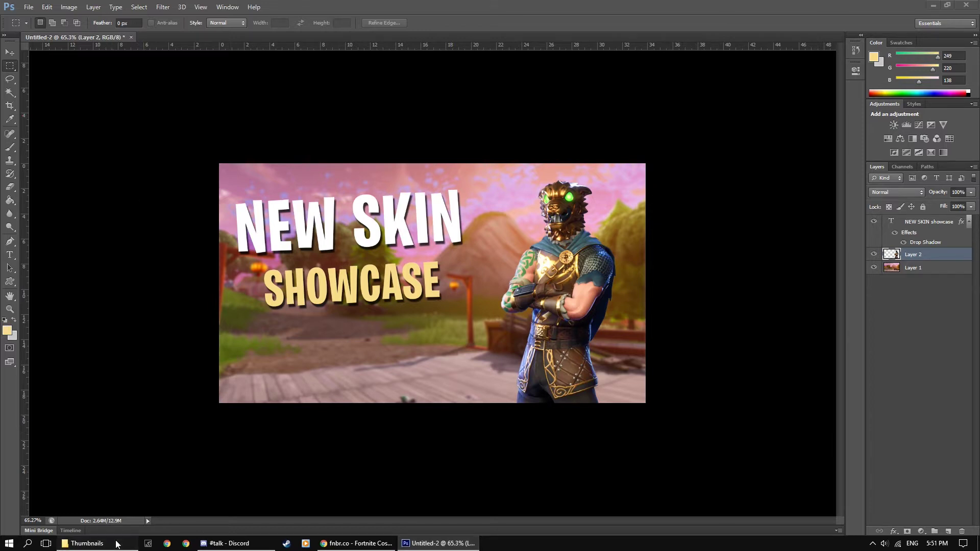
# - Look through the background images in the Thumbnails folder
pyautogui.click(85, 543)
pyautogui.click(811, 244)
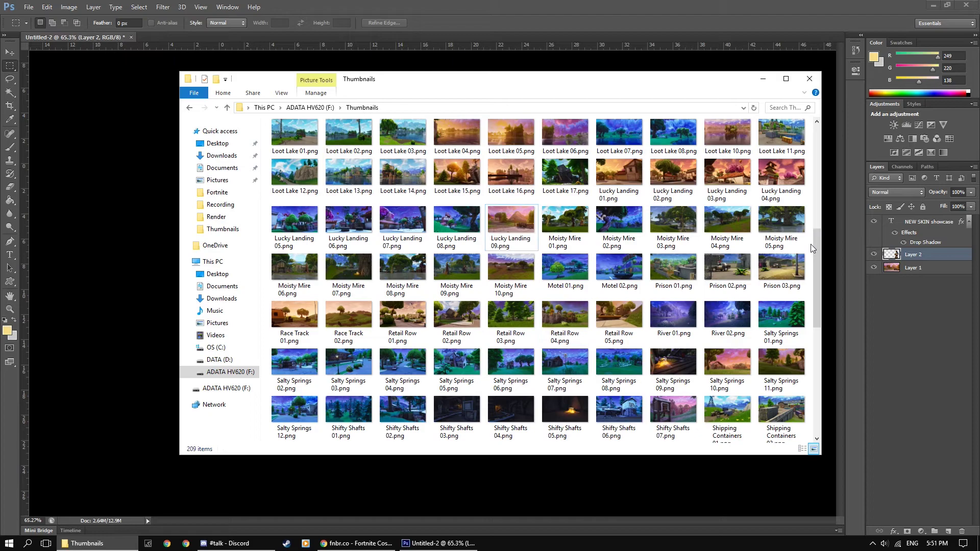
pyautogui.moveTo(816, 286); pyautogui.dragTo(829, 130)
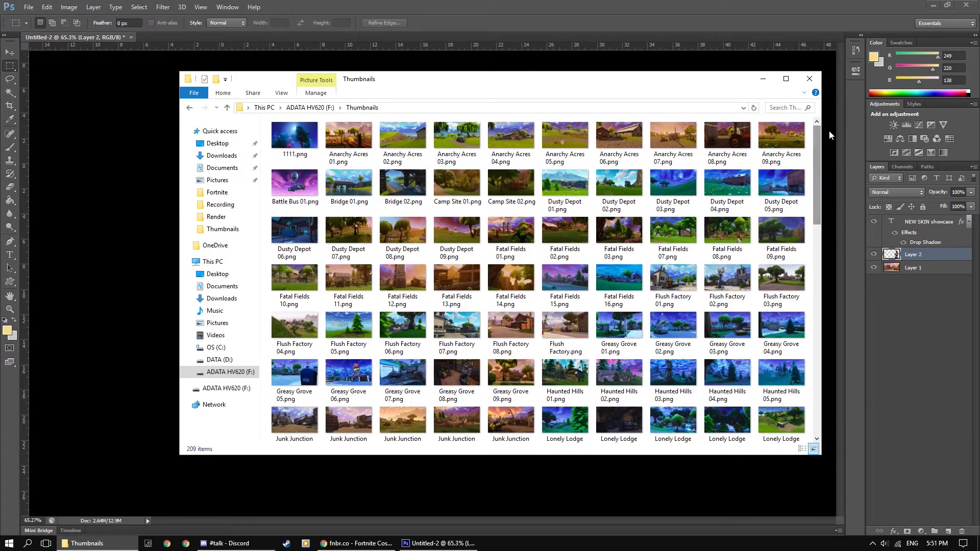
pyautogui.click(762, 79)
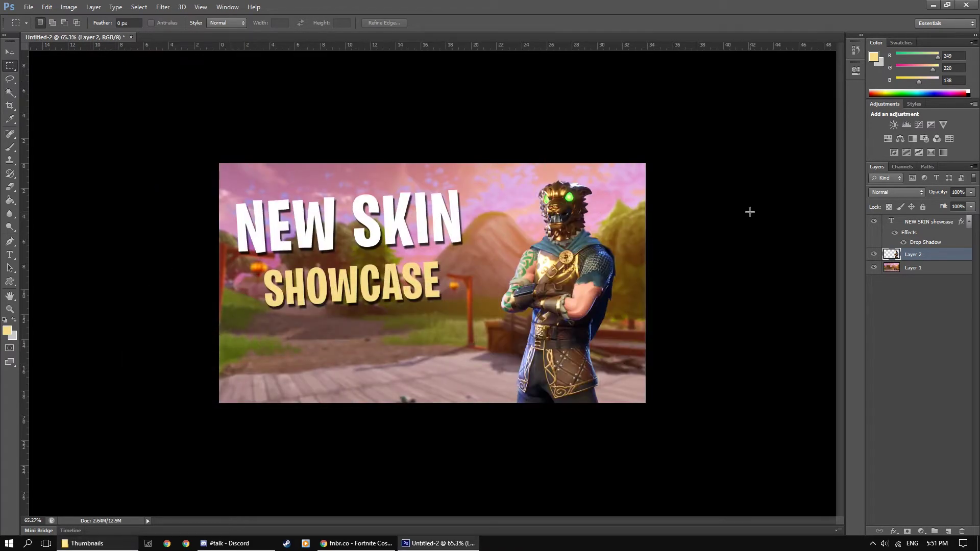
# - Create a new document 1280 pixels wide and 720 pixels high at 72 pixels/inch with a white background
pyautogui.hotkey('ctrl', 'n')
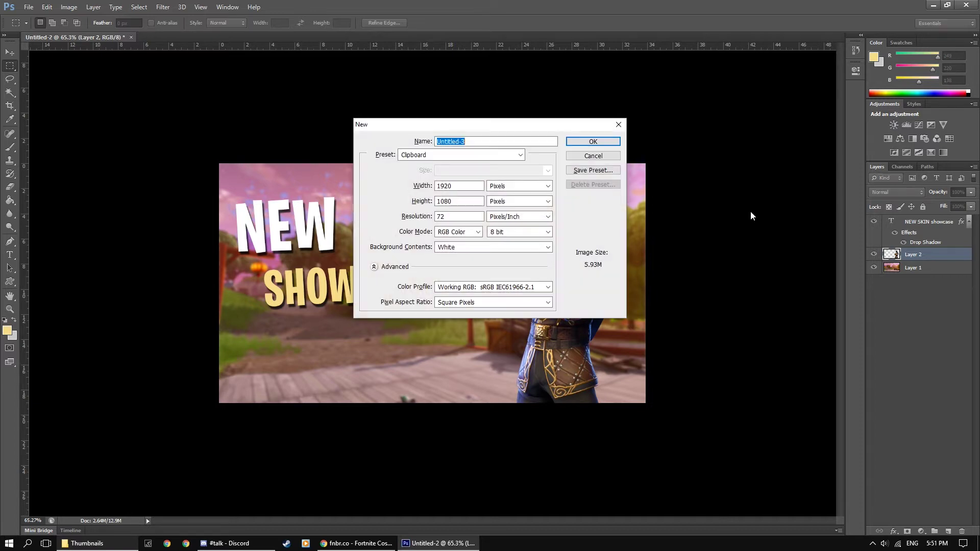
pyautogui.doubleClick(448, 185)
pyautogui.write('1280')
pyautogui.press('Tab')
pyautogui.press('Tab')
pyautogui.write('720')
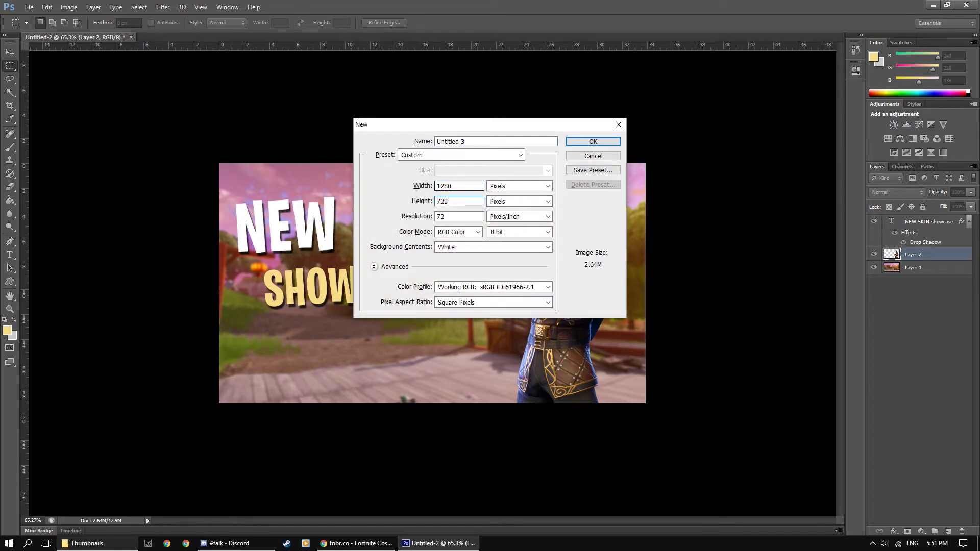
pyautogui.moveTo(541, 128); pyautogui.dragTo(734, 76)
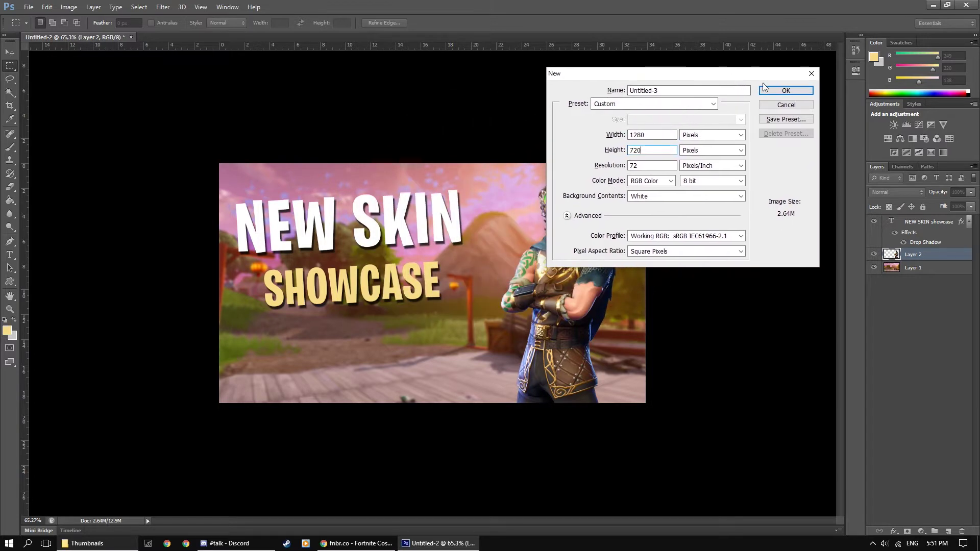
pyautogui.click(779, 94)
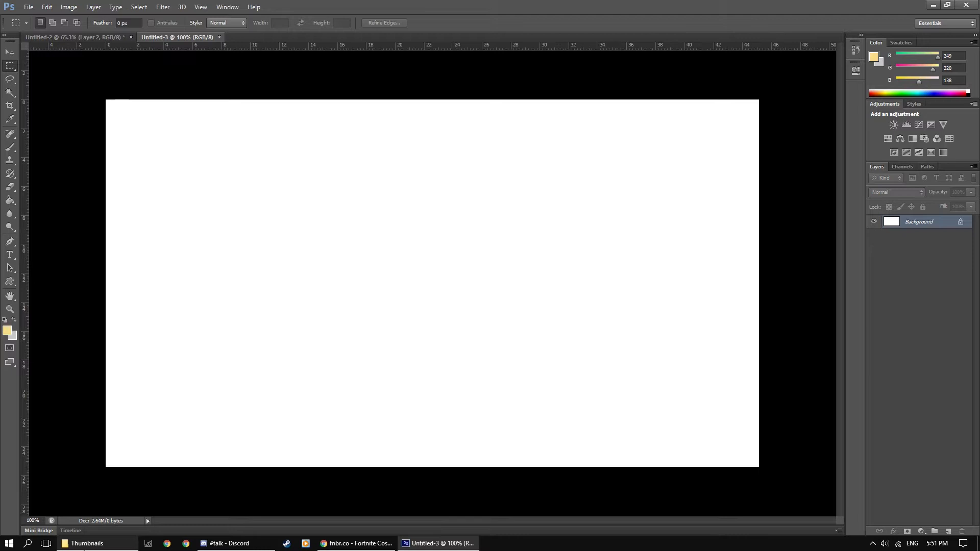
# - Open Dusty Depot 05.png from the Thumbnails folder and copy its image into the new blank document
pyautogui.click(84, 549)
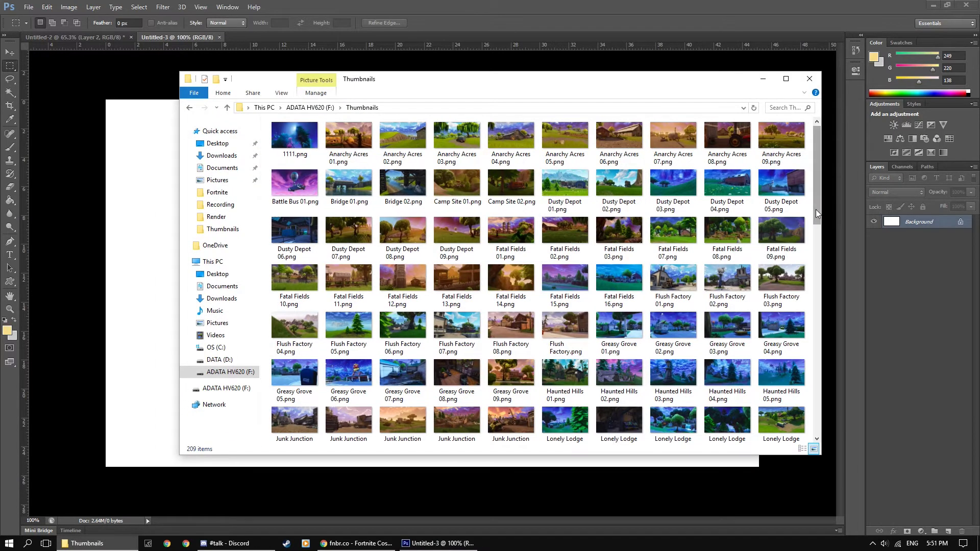
pyautogui.moveTo(815, 209); pyautogui.dragTo(257, 35)
pyautogui.click(257, 35)
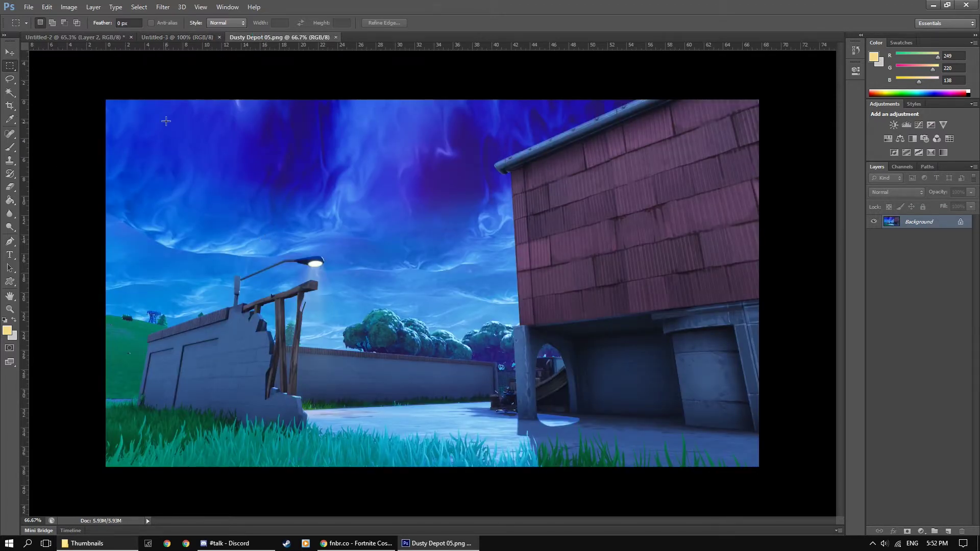
pyautogui.click(169, 37)
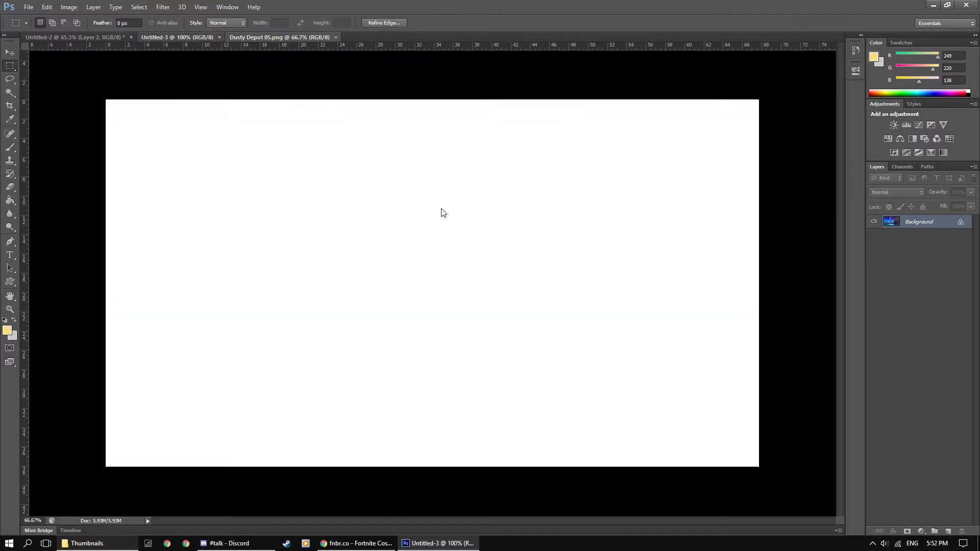
pyautogui.hotkey('ctrl', 'v')
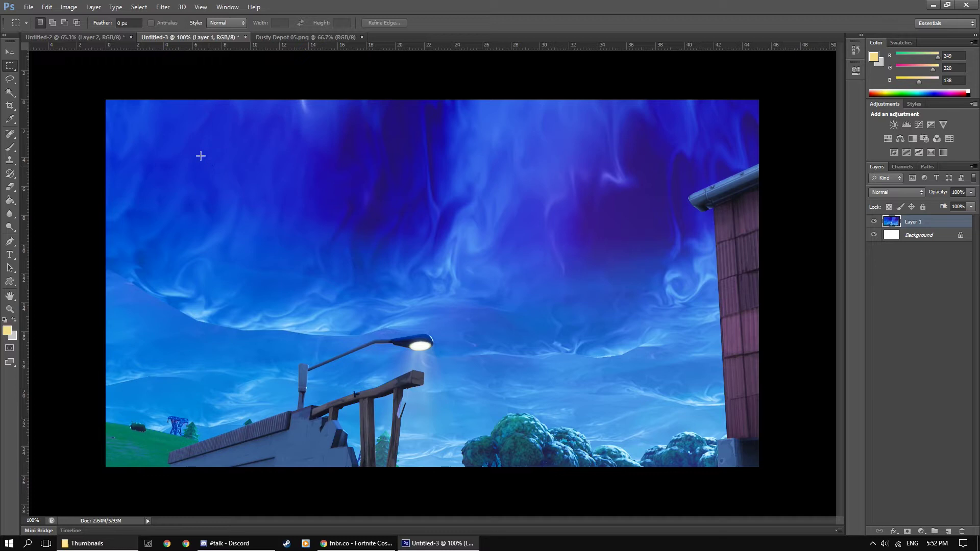
pyautogui.scroll(-3, 223, 168)
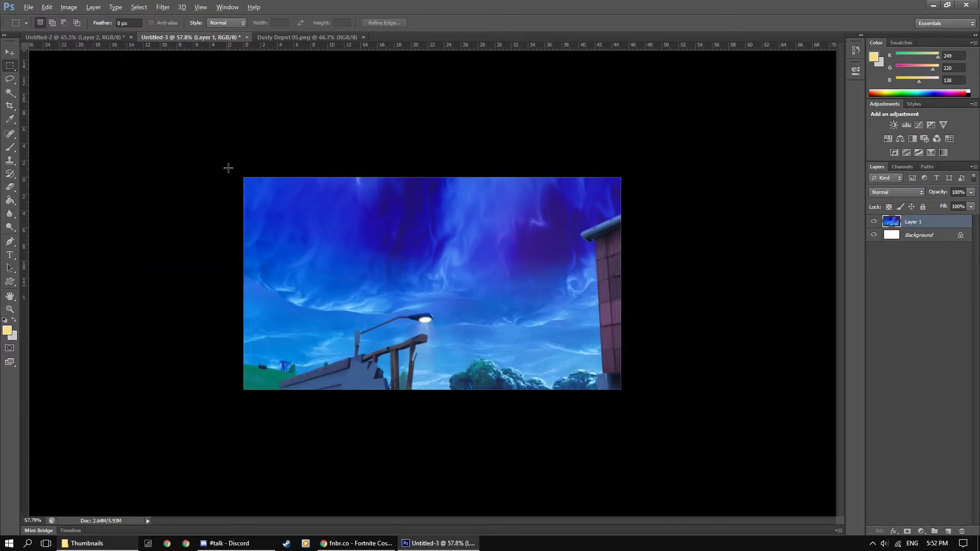
pyautogui.press('alt')
pyautogui.scroll(-1, 449, 227)
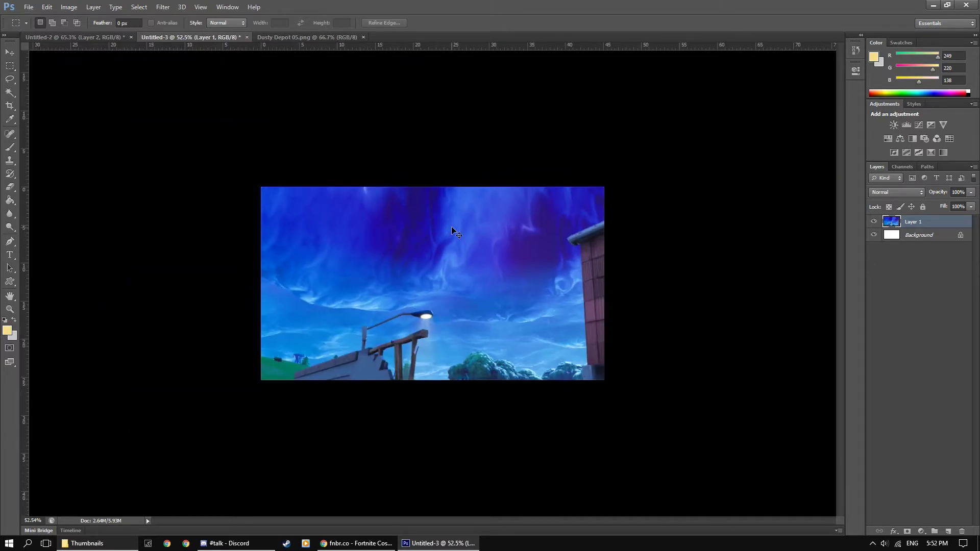
pyautogui.hotkey('ctrl', 't')
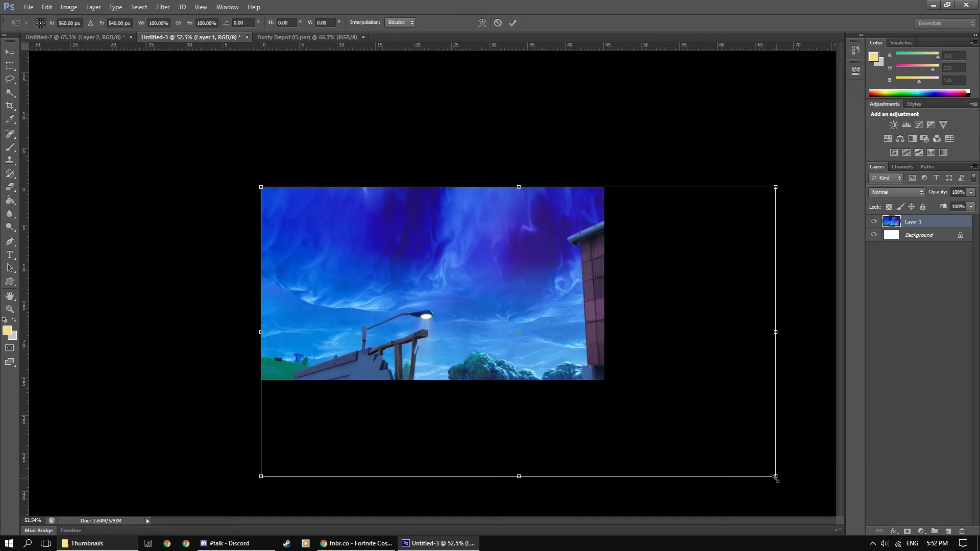
pyautogui.moveTo(775, 477); pyautogui.dragTo(724, 437)
pyautogui.press('Escape')
# - Scale the pasted Dusty Depot image down from its upper-left corner to fit the canvas exactly
pyautogui.hotkey('ctrl', 't')
pyautogui.moveTo(775, 476); pyautogui.dragTo(600, 382)
pyautogui.press('Return')
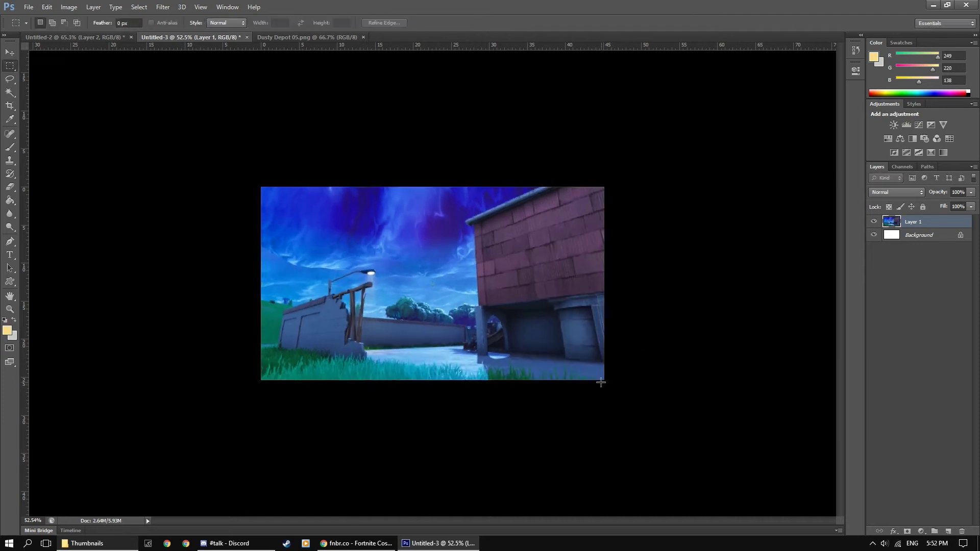
pyautogui.press('z')
pyautogui.rightClick(443, 256)
pyautogui.click(458, 271)
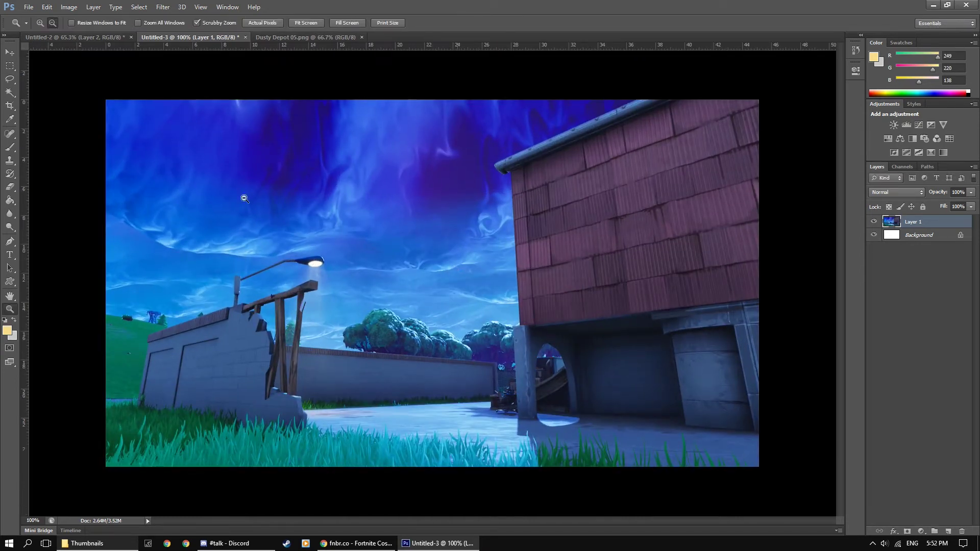
# - Delete the white Background layer and duplicate Layer 1 within the same document
pyautogui.click(933, 238)
pyautogui.press('Delete')
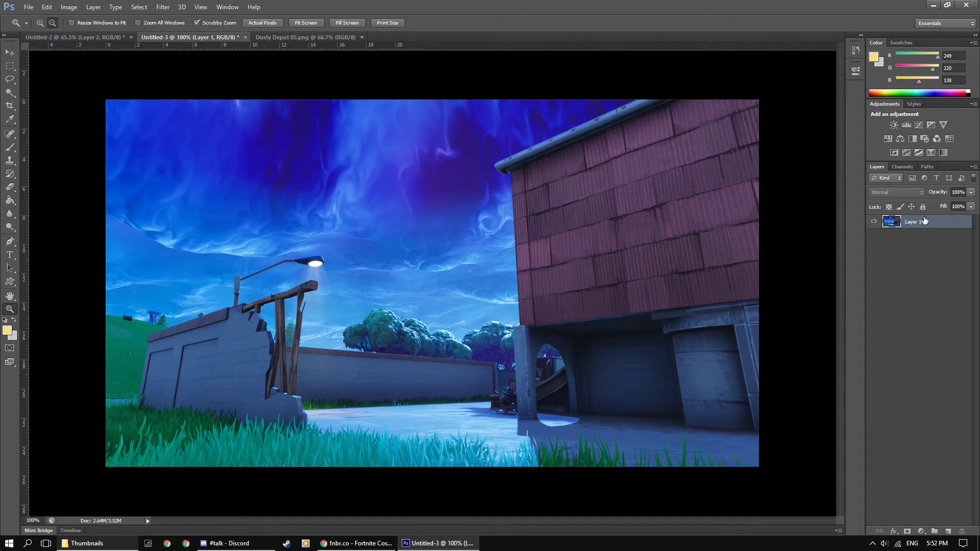
pyautogui.rightClick(924, 221)
pyautogui.click(817, 183)
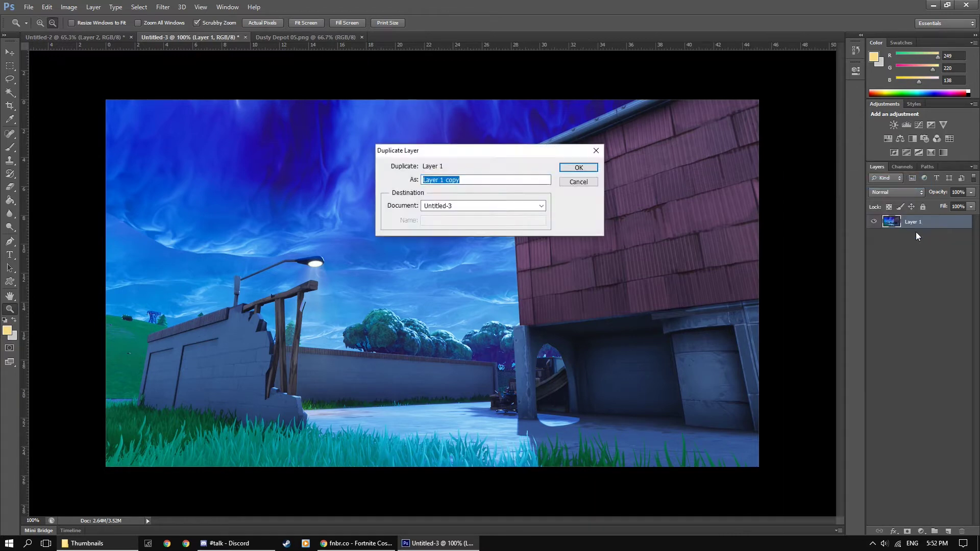
pyautogui.press('Return')
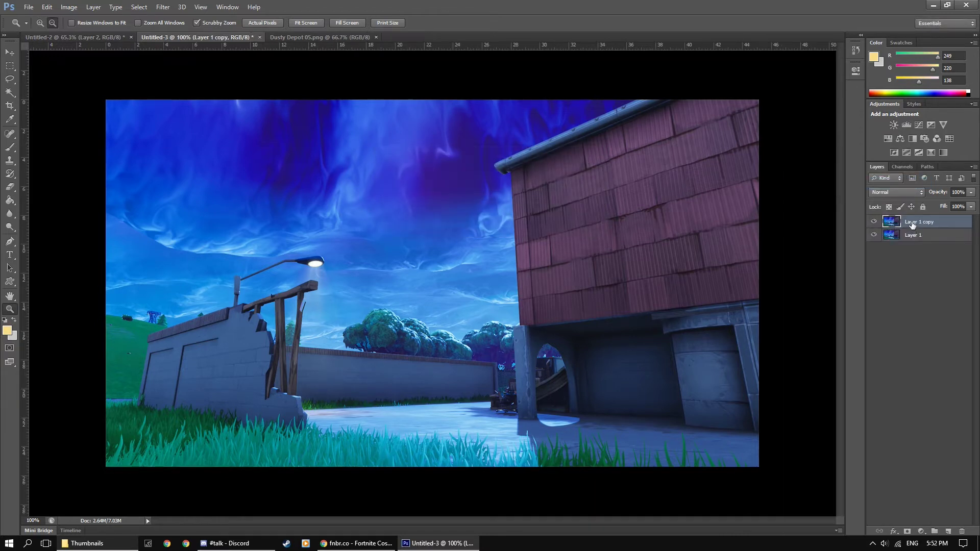
# - Rename the duplicated layer Background, hide the original Layer 1 and keep the renamed layer active
pyautogui.doubleClick(912, 223)
pyautogui.write('Background')
pyautogui.click(883, 256)
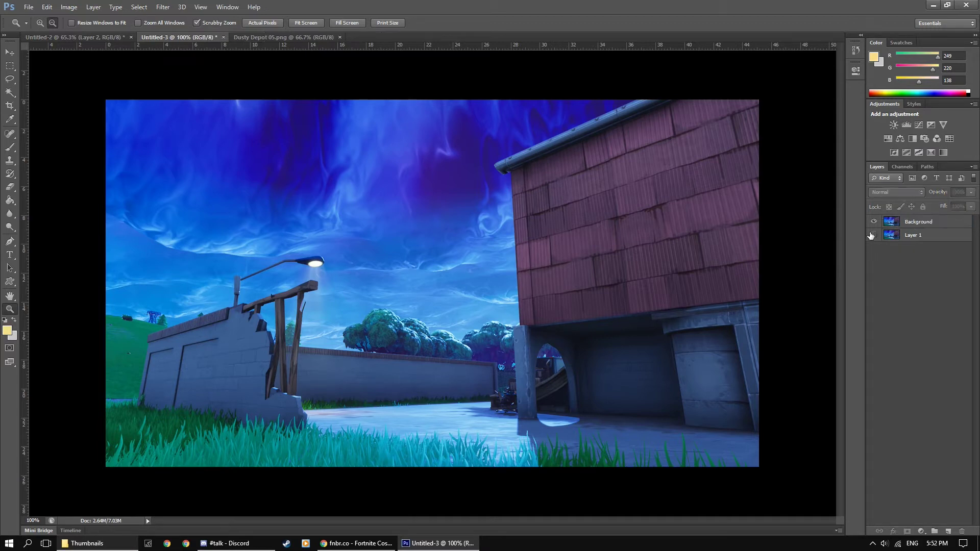
pyautogui.click(873, 235)
pyautogui.click(948, 235)
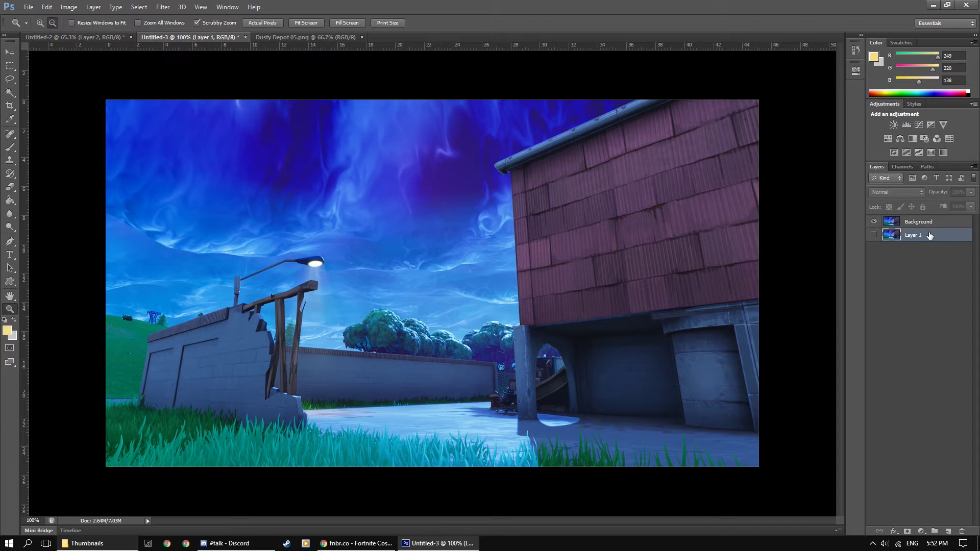
pyautogui.click(913, 226)
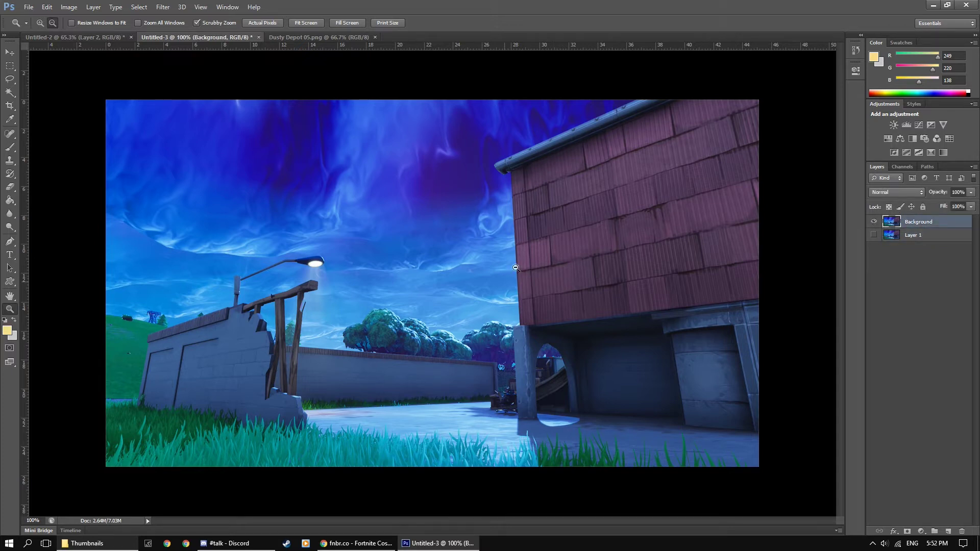
# - Set the Type tool's text colour to white (ffffff)
pyautogui.press('t')
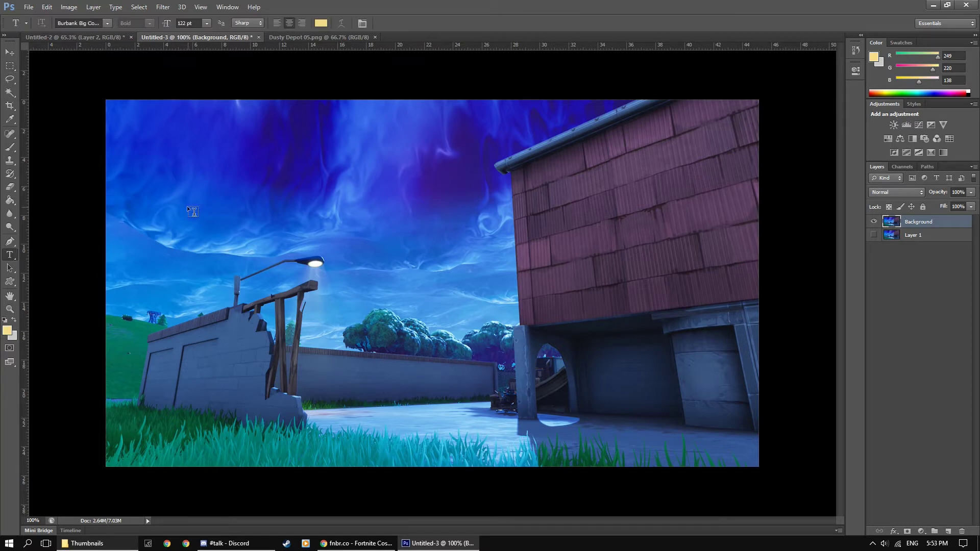
pyautogui.click(325, 24)
pyautogui.moveTo(492, 153); pyautogui.dragTo(293, 1)
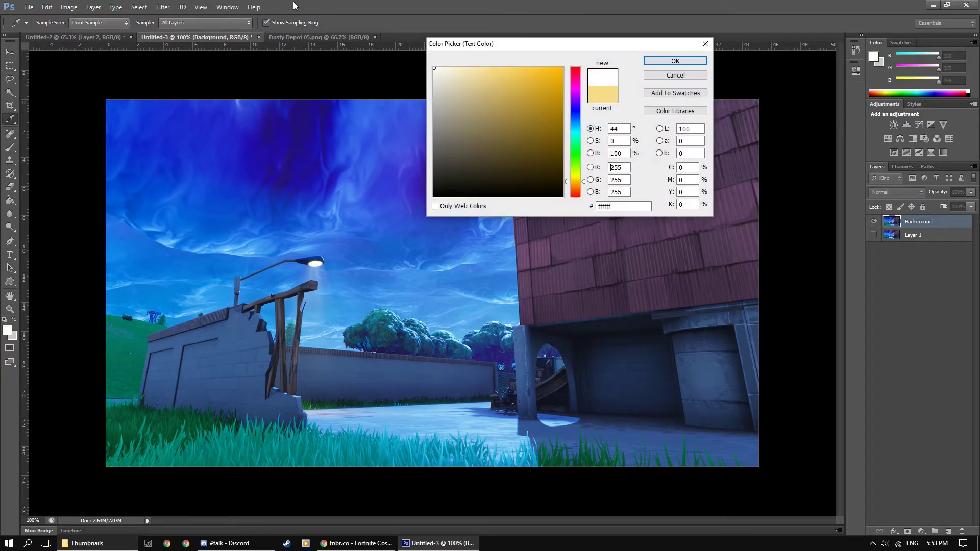
pyautogui.click(669, 57)
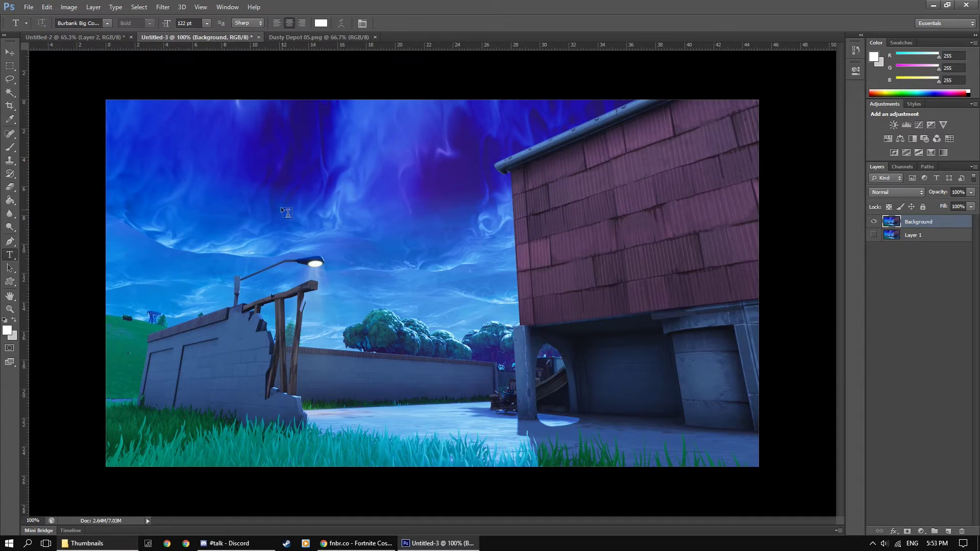
# - Add a two-line title in the sky area reading "FORTNITE" and "HIGHLIGHTS #1"
pyautogui.click(236, 190)
pyautogui.write('FORTNITE')
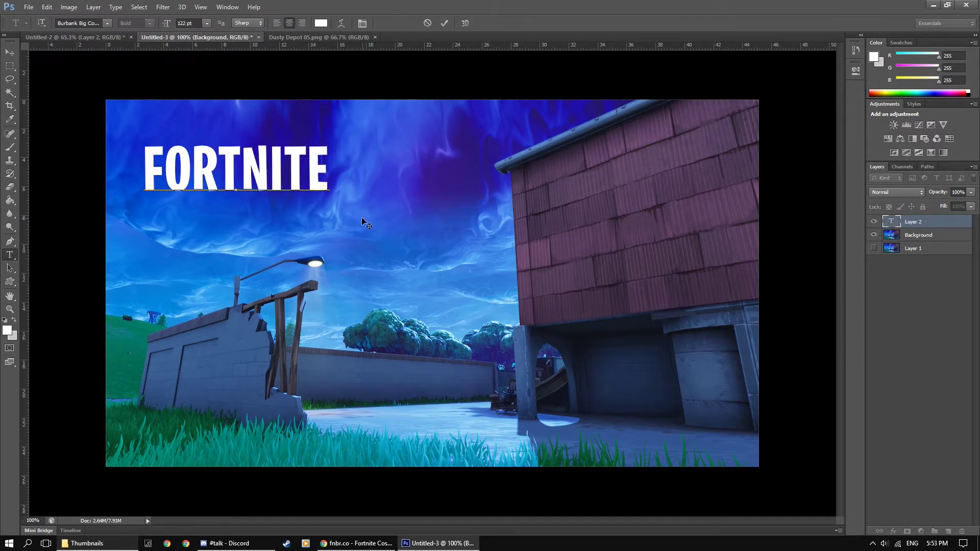
pyautogui.press('Return')
pyautogui.write('HIGHLIGHTS #1')
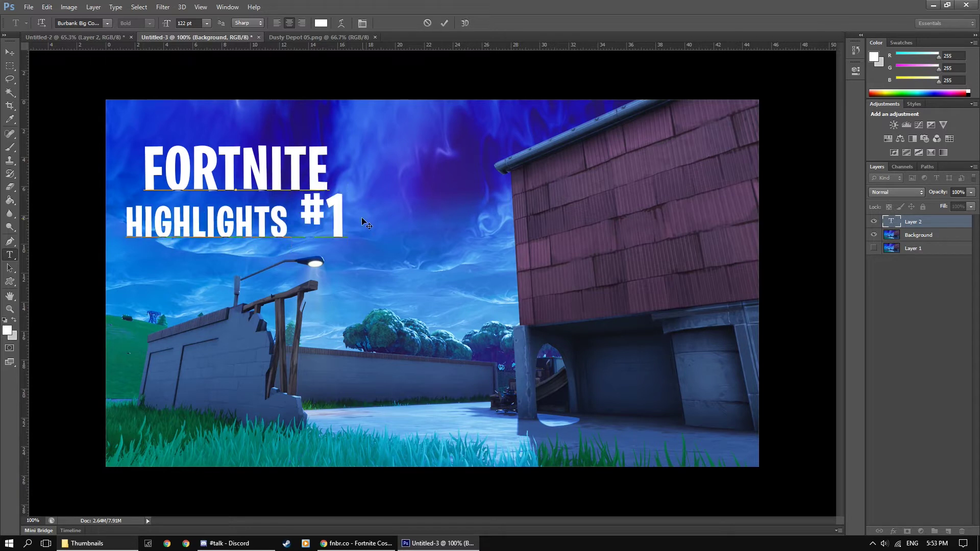
pyautogui.hotkey('ctrl', 'Return')
pyautogui.press('m')
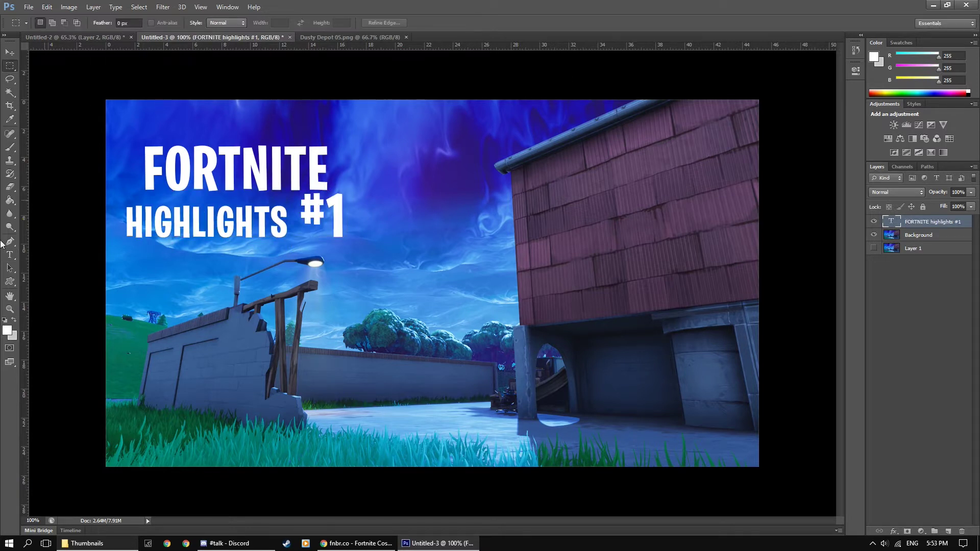
# - Set the whole title's font size to 152 pt and its leading to 102 pt
pyautogui.click(10, 255)
pyautogui.click(220, 219)
pyautogui.hotkey('ctrl', 'a')
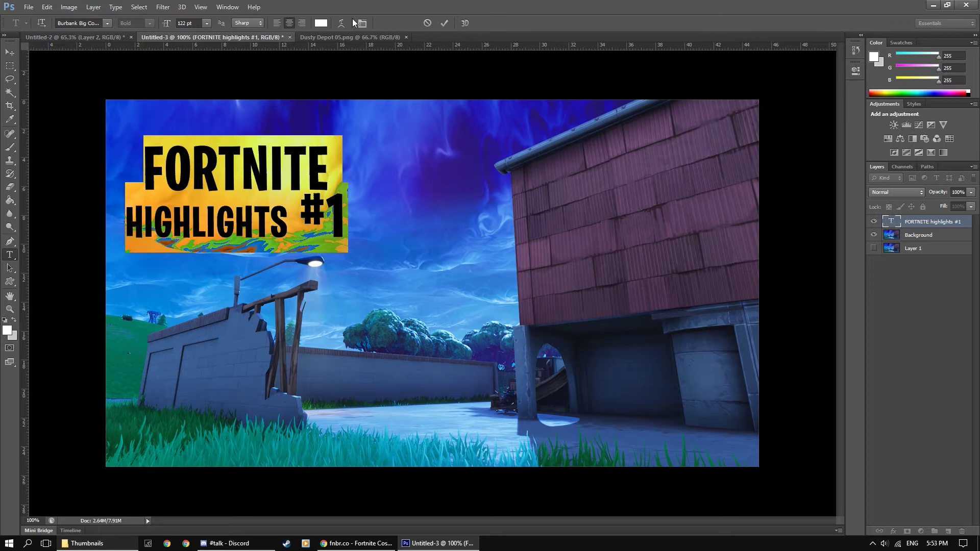
pyautogui.click(362, 23)
pyautogui.click(819, 112)
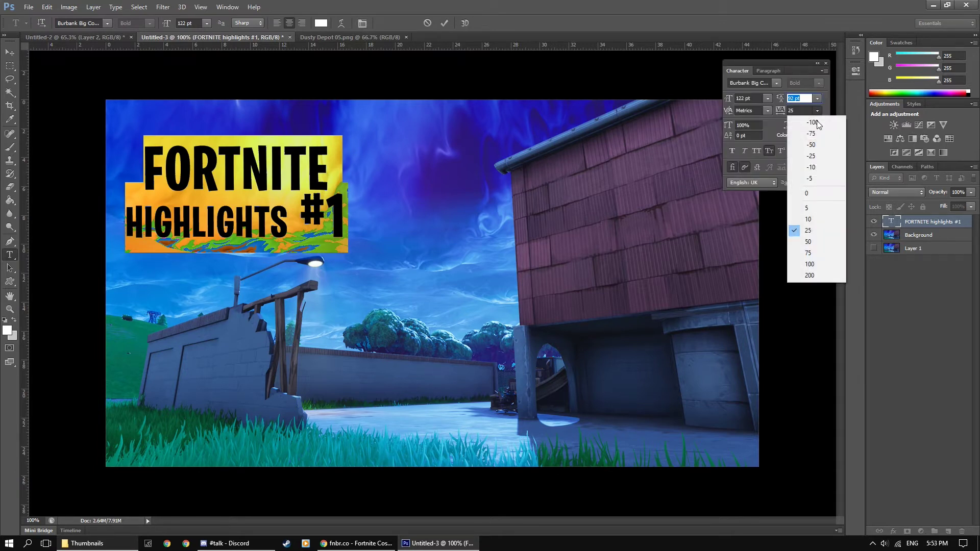
pyautogui.moveTo(335, 174); pyautogui.dragTo(141, 163)
pyautogui.click(742, 97)
pyautogui.press('BackSpace')
pyautogui.write('5')
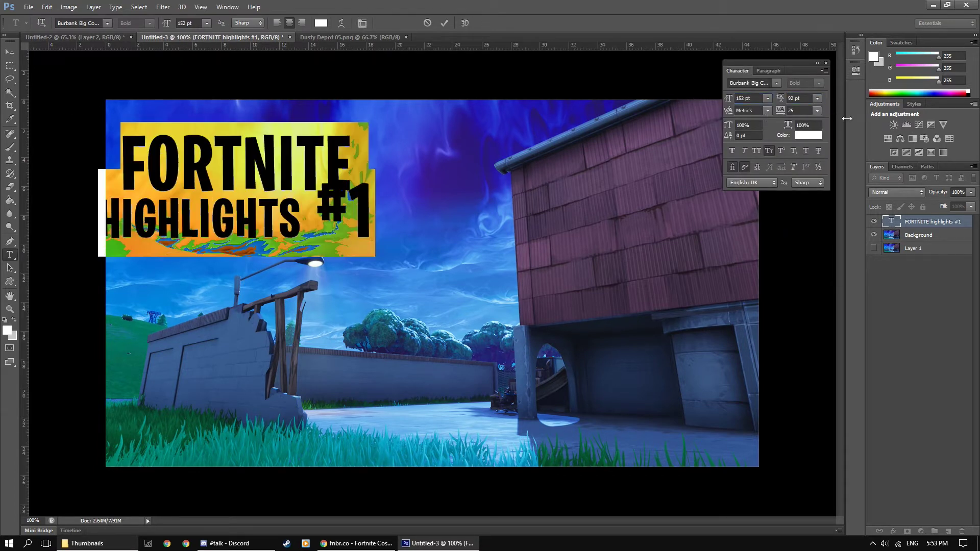
pyautogui.click(791, 98)
pyautogui.press('BackSpace')
pyautogui.write('10')
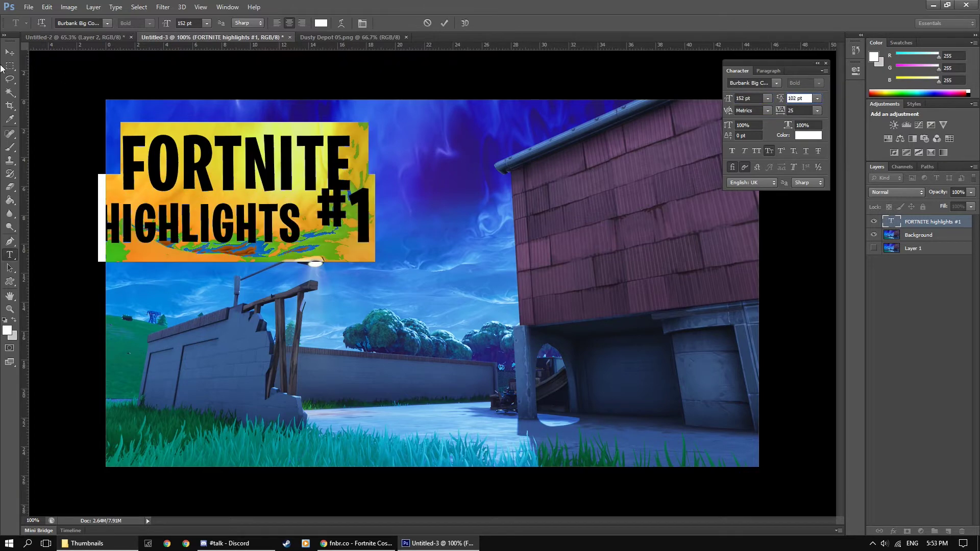
pyautogui.click(10, 52)
# - Reduce the "#1" in the title's second line to 122 pt
pyautogui.click(10, 254)
pyautogui.click(334, 208)
pyautogui.doubleClick(335, 209)
pyautogui.click(741, 98)
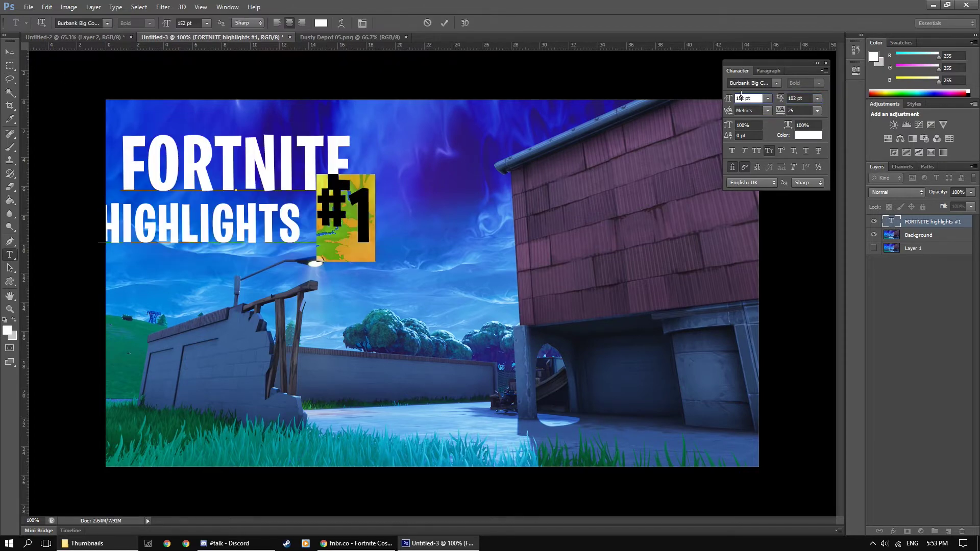
pyautogui.press('BackSpace')
pyautogui.write('2')
# - Enlarge the whole title to about 125.5% of its size and reposition it in the sky area beside the building
pyautogui.click(10, 52)
pyautogui.moveTo(269, 190)
pyautogui.mouseDown()
pyautogui.moveTo(299, 188)
pyautogui.moveTo(269, 167)
pyautogui.moveTo(287, 175)
pyautogui.moveTo(287, 193)
pyautogui.mouseUp()
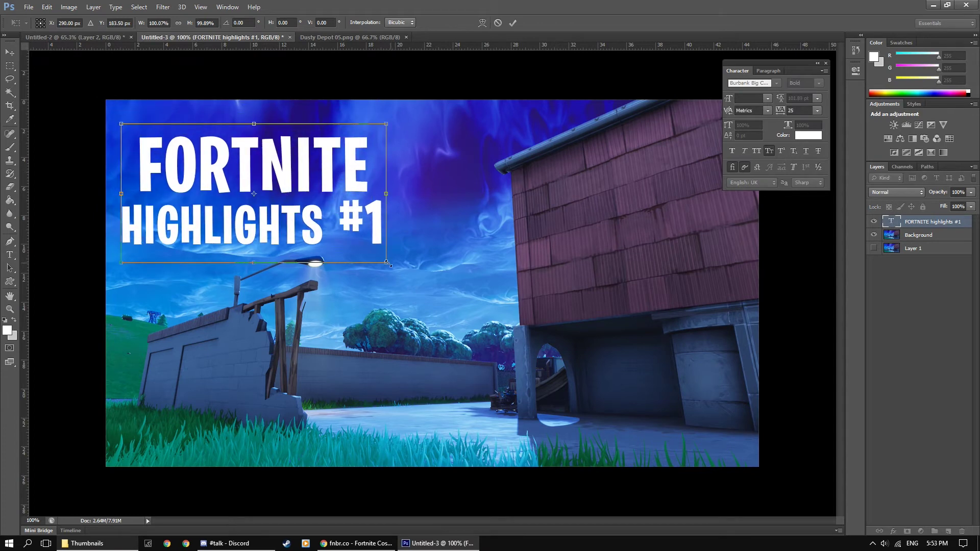
pyautogui.moveTo(388, 264); pyautogui.dragTo(452, 298)
pyautogui.moveTo(369, 214); pyautogui.dragTo(349, 213)
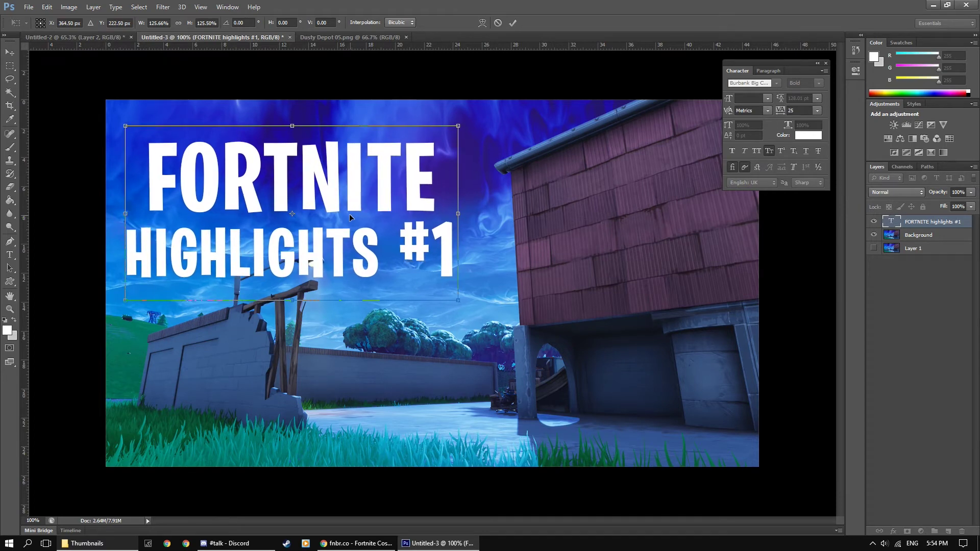
pyautogui.press('Return')
pyautogui.press('m')
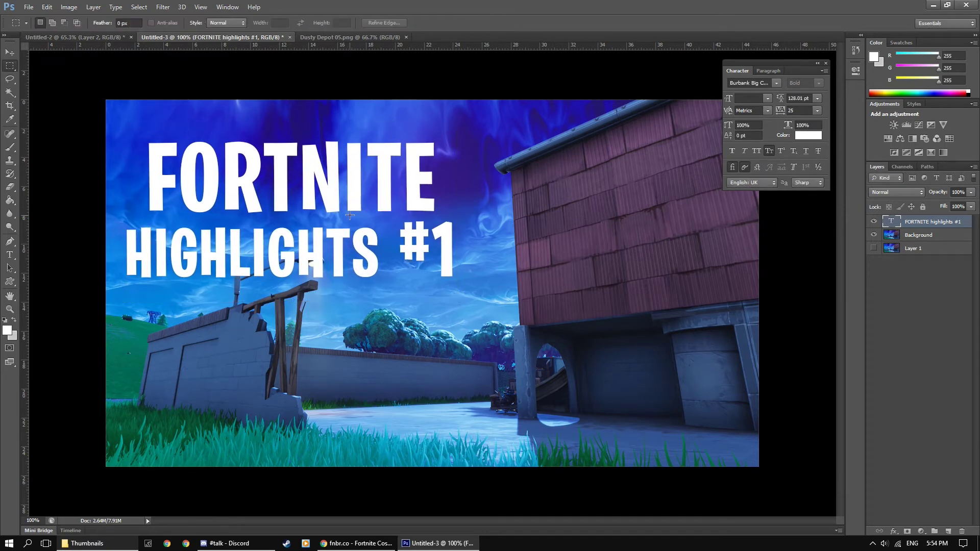
# - Add a drop shadow to the title layer with 50% opacity, 8 px distance and 0 px size
pyautogui.doubleClick(967, 221)
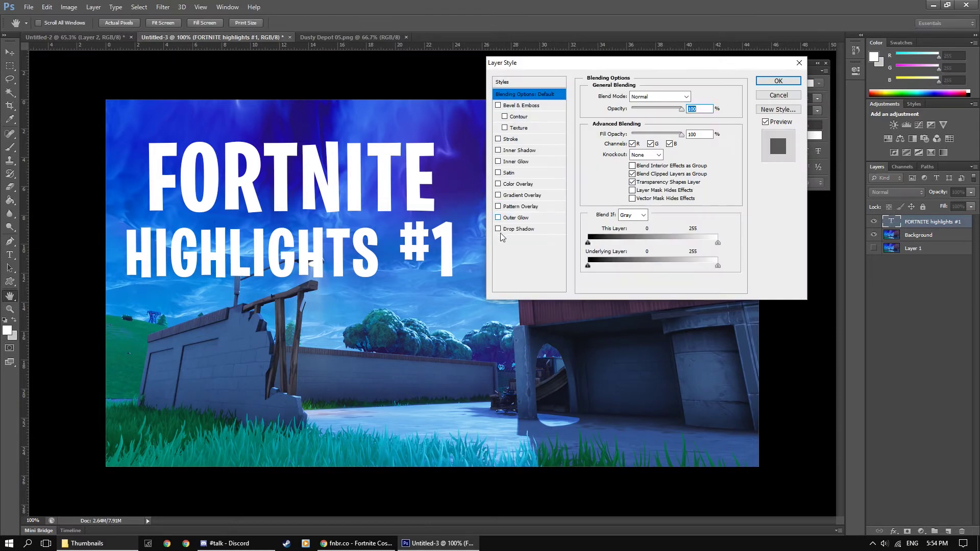
pyautogui.click(531, 230)
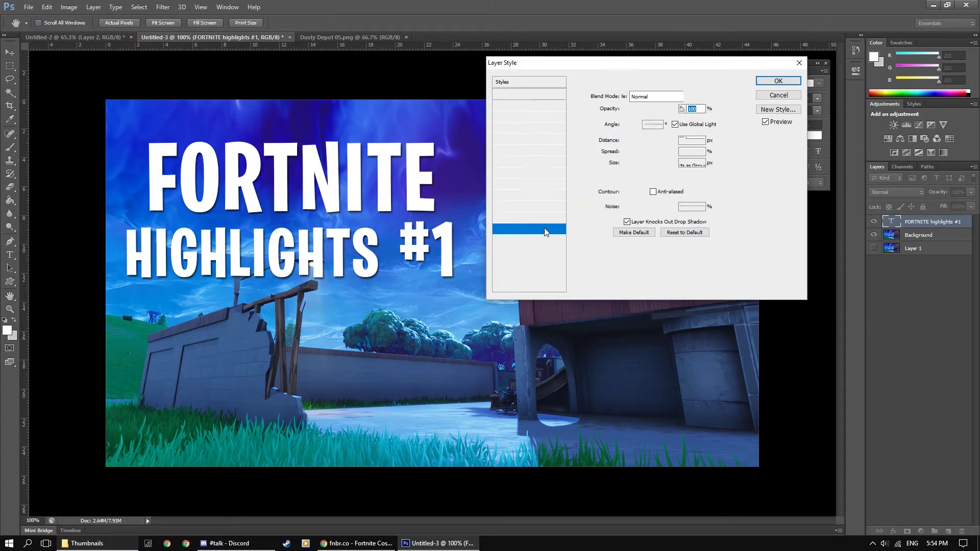
pyautogui.moveTo(626, 144); pyautogui.dragTo(629, 144)
pyautogui.click(703, 163)
pyautogui.press('BackSpace')
pyautogui.write('0')
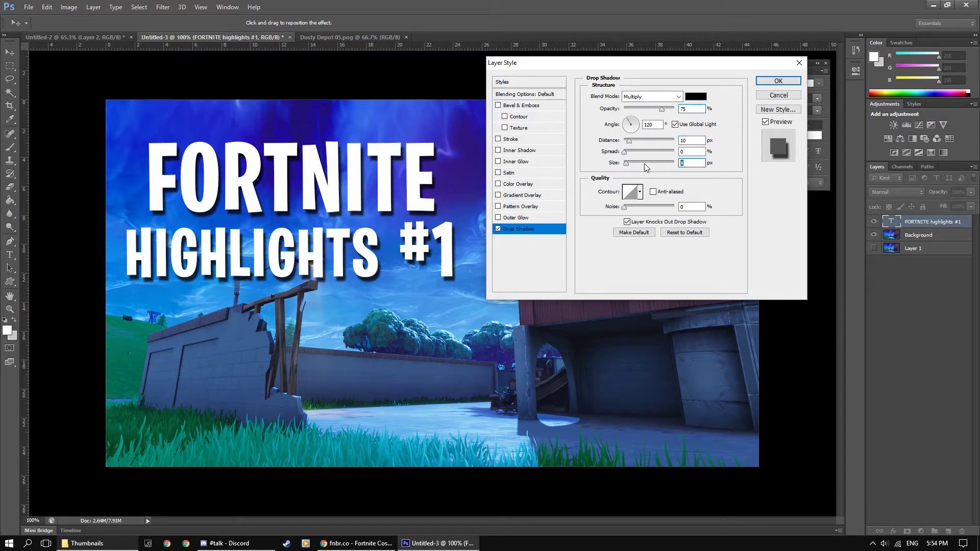
pyautogui.doubleClick(689, 140)
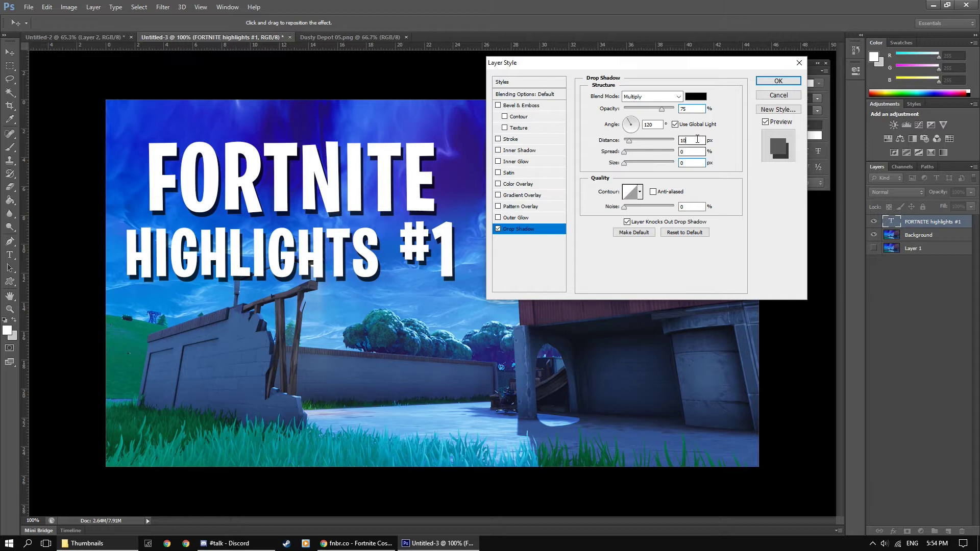
pyautogui.write('8')
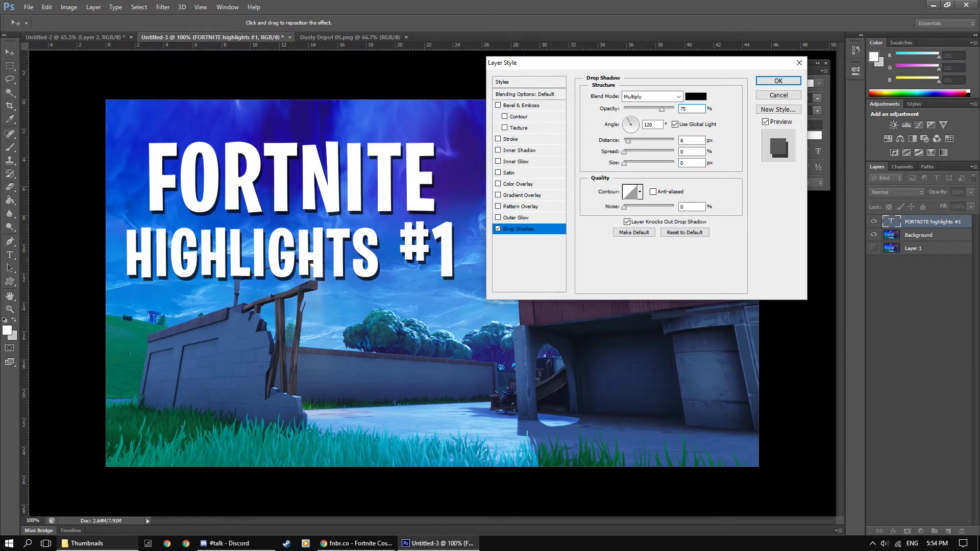
pyautogui.doubleClick(689, 109)
pyautogui.write('50')
pyautogui.click(778, 81)
# - Recolour only the "#1" in the title to a pale yellow (f6f591)
pyautogui.scroll(-1, 227, 230)
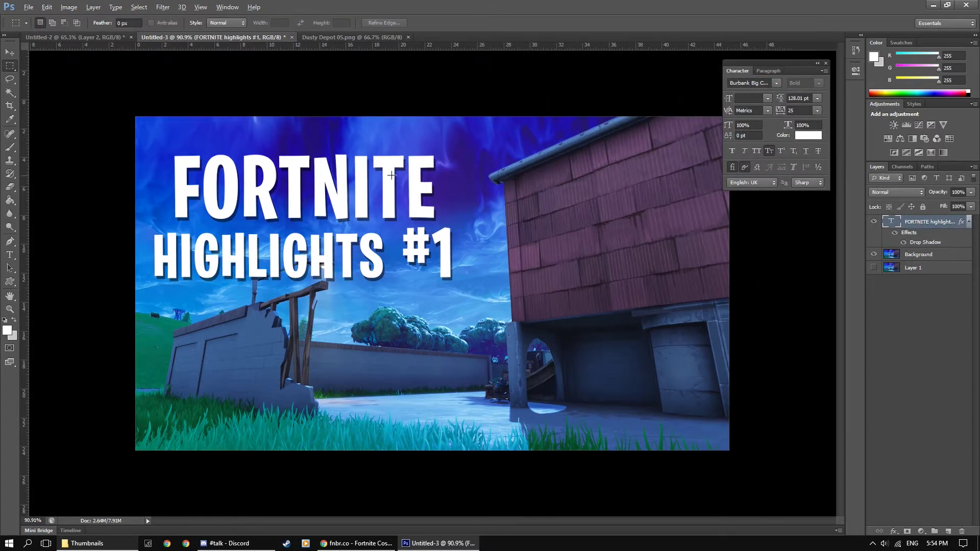
pyautogui.click(9, 254)
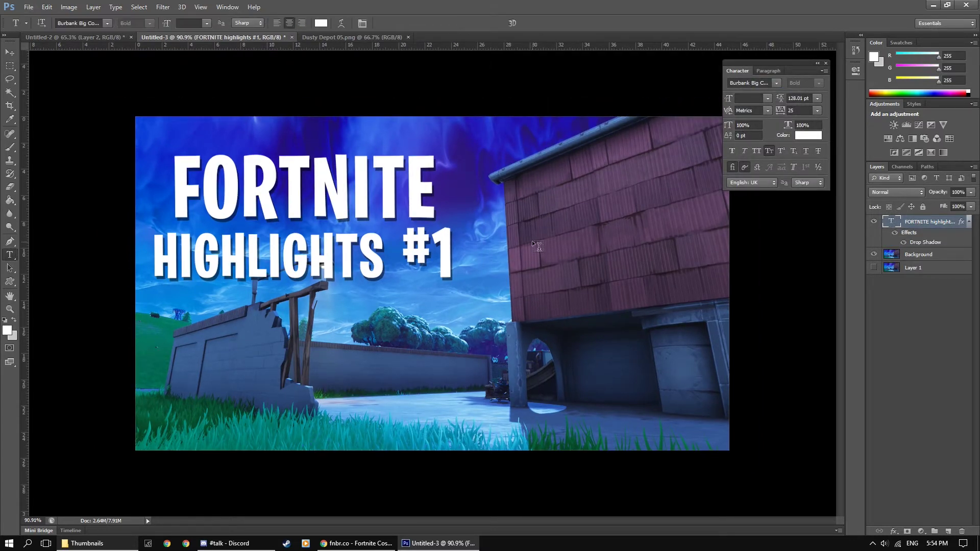
pyautogui.click(408, 254)
pyautogui.doubleClick(408, 253)
pyautogui.click(321, 23)
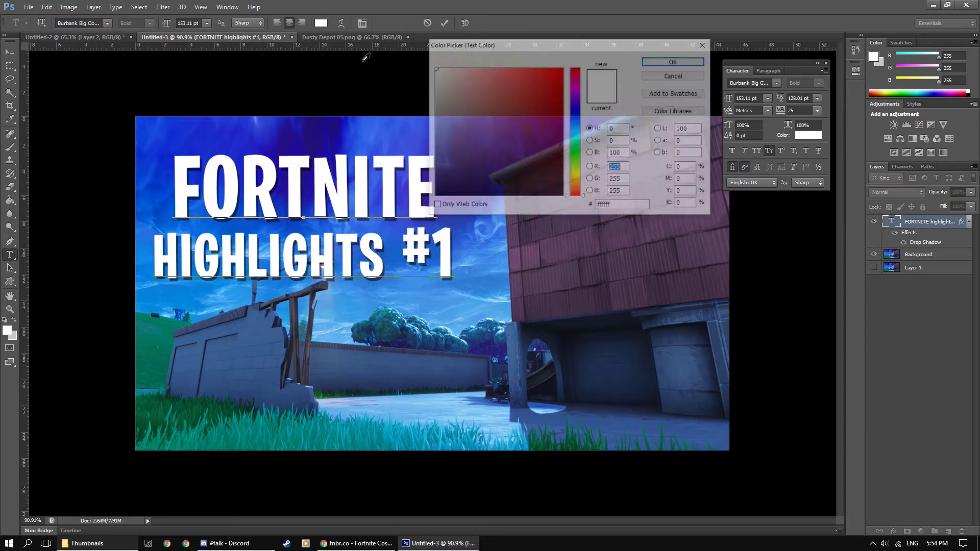
pyautogui.click(576, 180)
pyautogui.moveTo(516, 70); pyautogui.dragTo(491, 55)
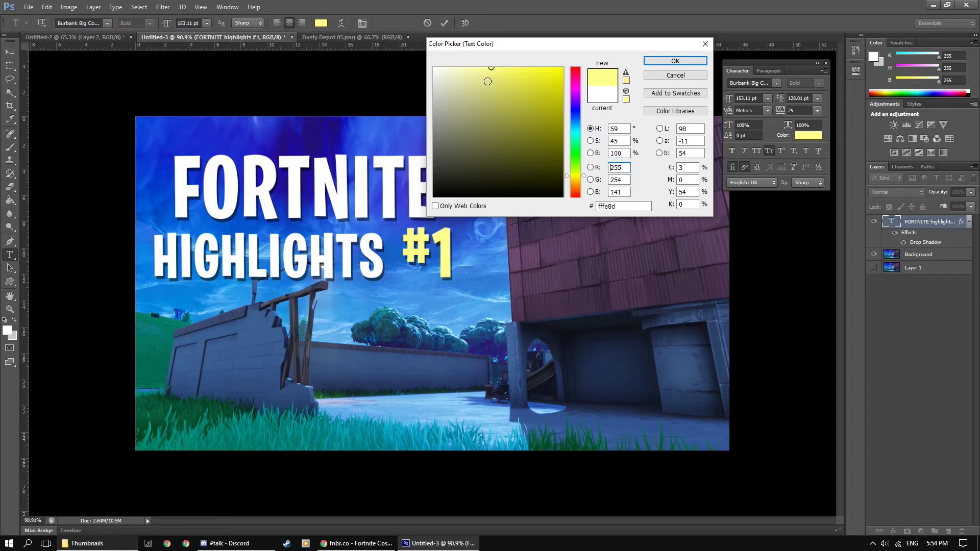
pyautogui.click(482, 78)
pyautogui.click(487, 72)
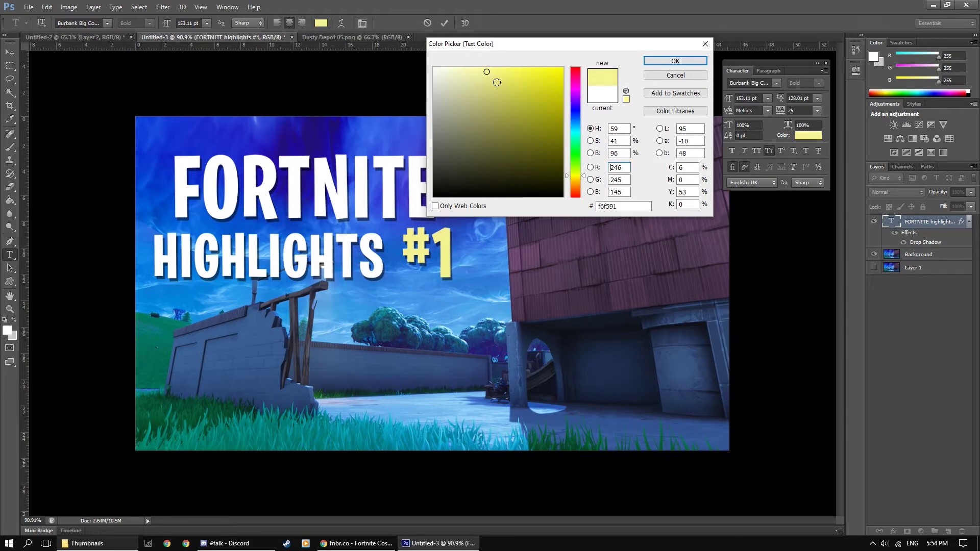
pyautogui.click(677, 61)
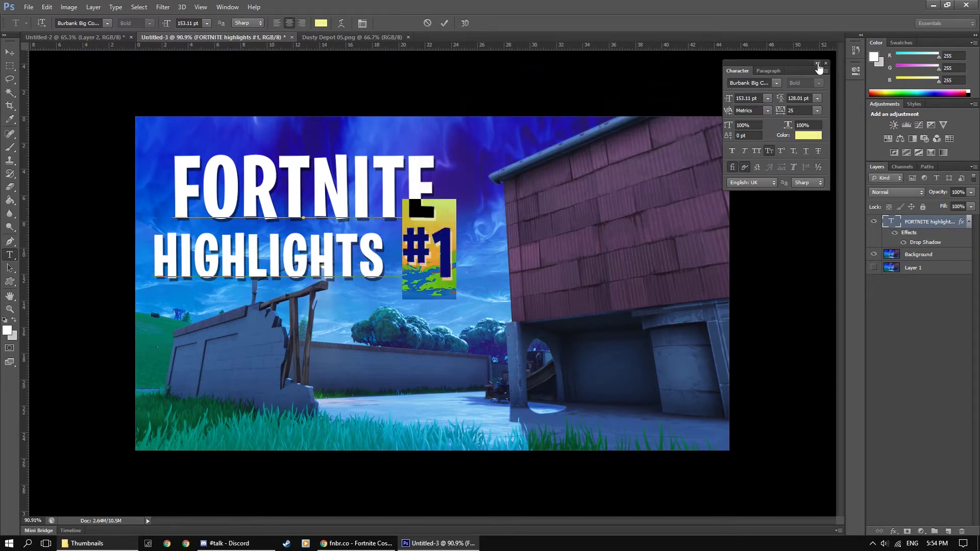
pyautogui.click(10, 65)
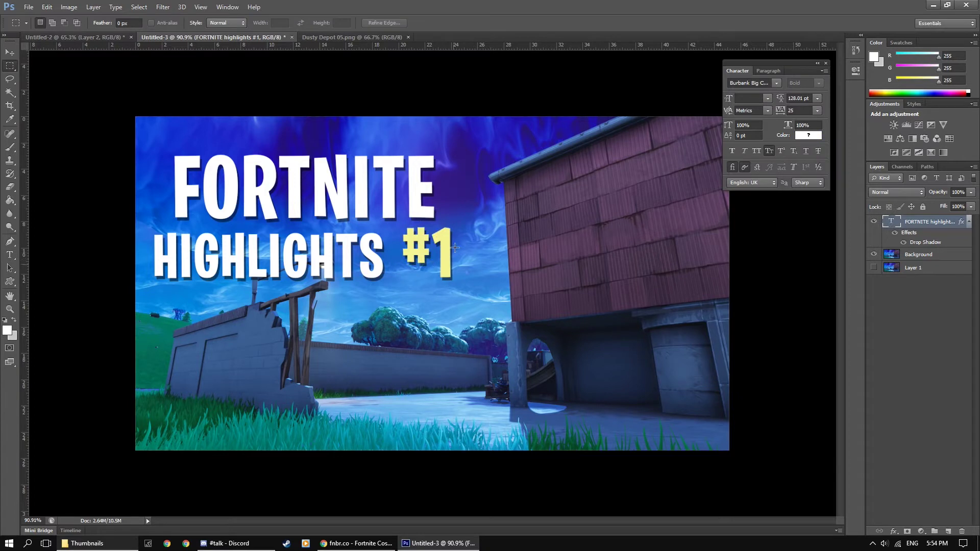
# - Apply a Gaussian Blur with a 2.5-pixel radius to the Background layer
pyautogui.scroll(-1, 432, 278)
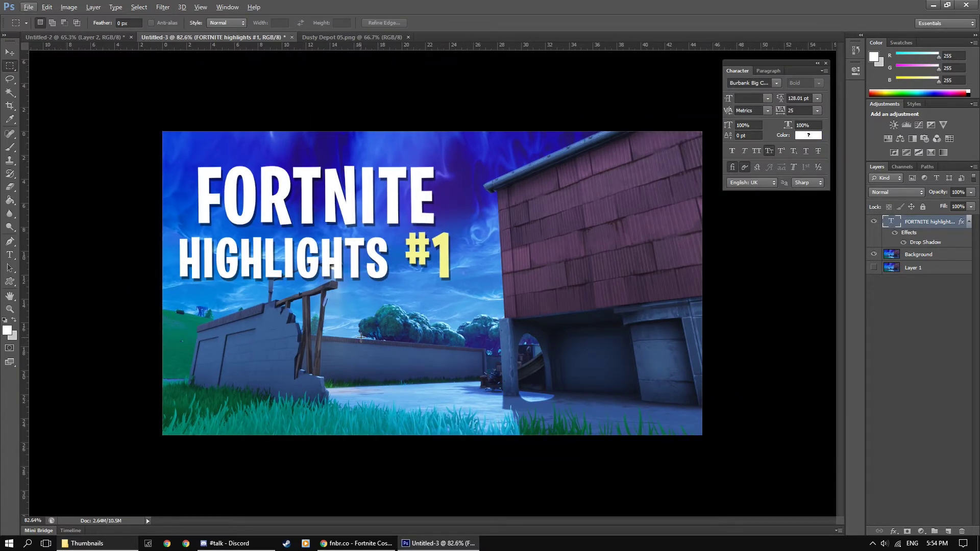
pyautogui.click(932, 260)
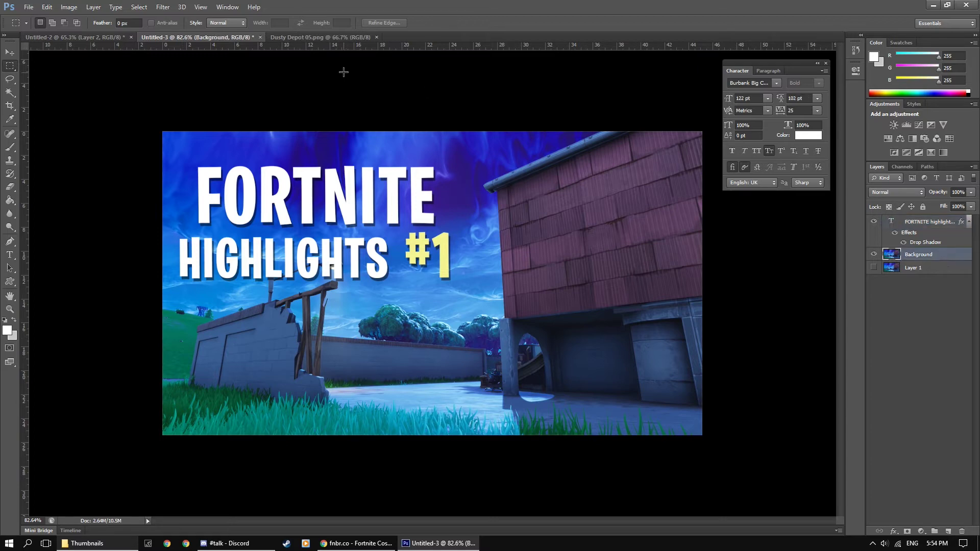
pyautogui.click(201, 7)
pyautogui.click(162, 7)
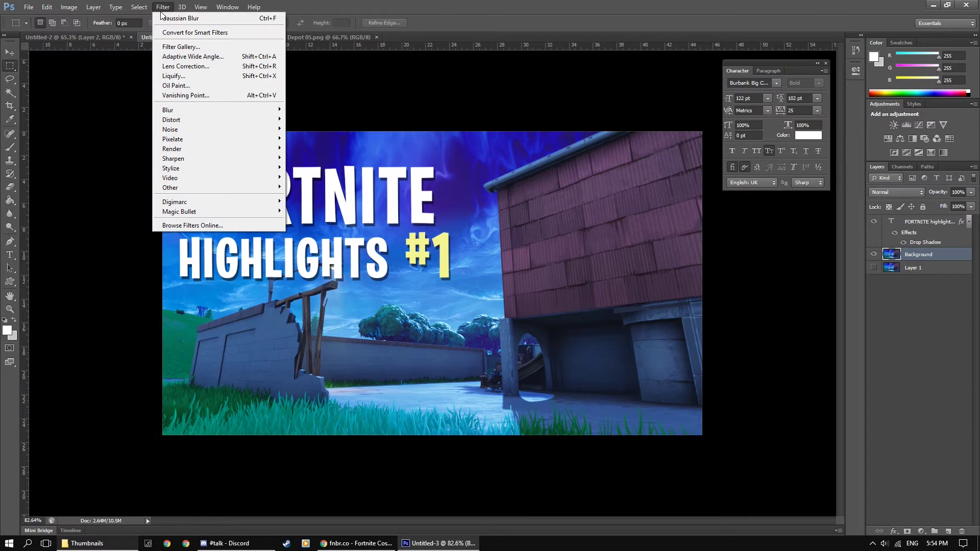
pyautogui.moveTo(256, 116)
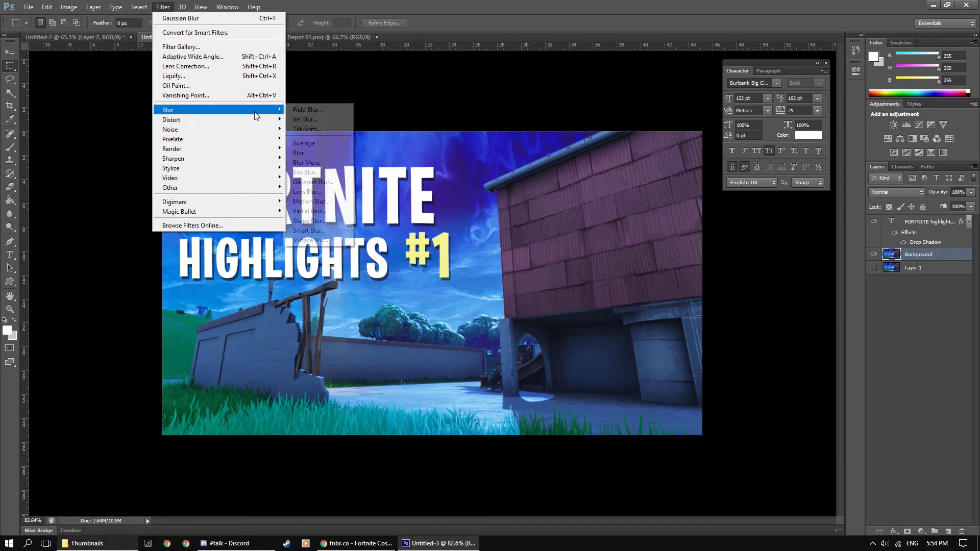
pyautogui.click(310, 181)
pyautogui.moveTo(586, 67); pyautogui.dragTo(767, 60)
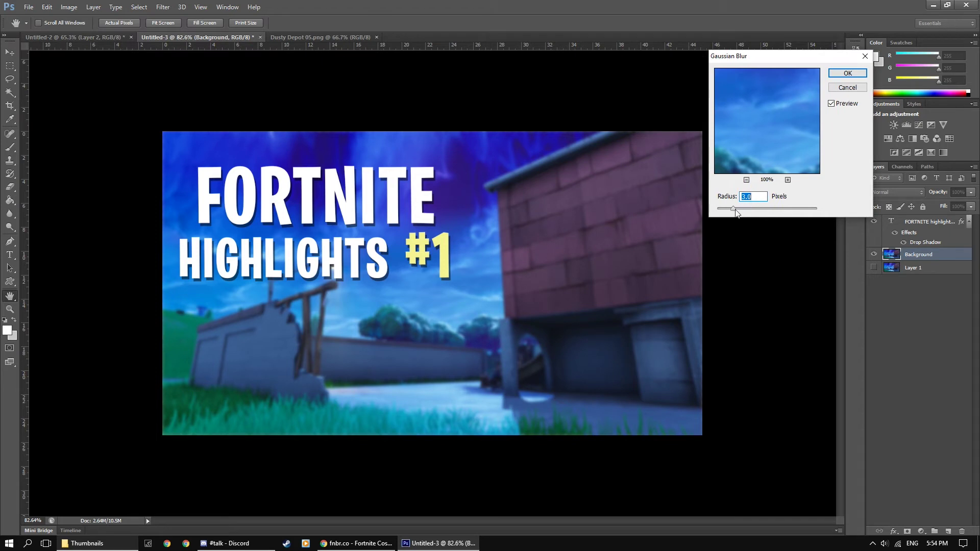
pyautogui.write('2.5')
pyautogui.write('.5')
pyautogui.doubleClick(756, 197)
pyautogui.write('2.5')
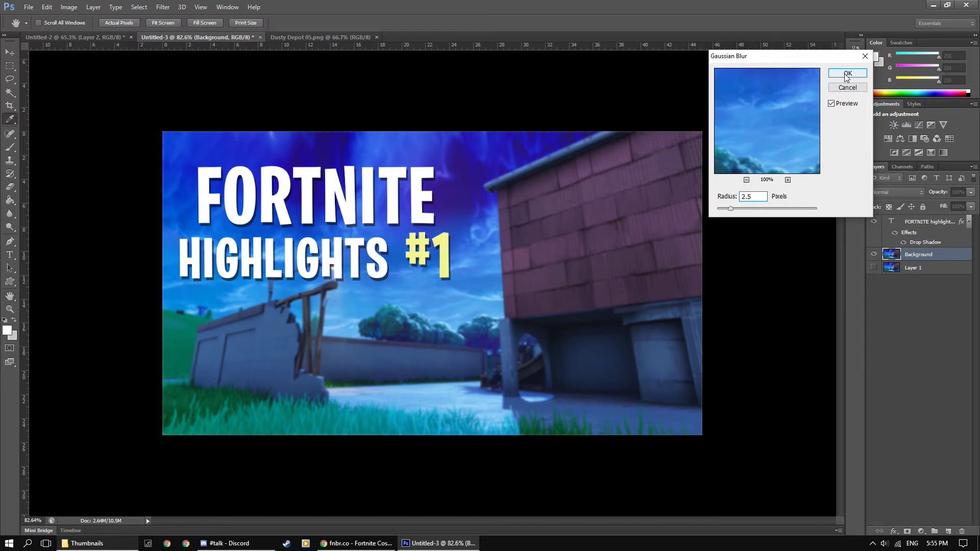
pyautogui.click(847, 73)
pyautogui.scroll(-3, 333, 256)
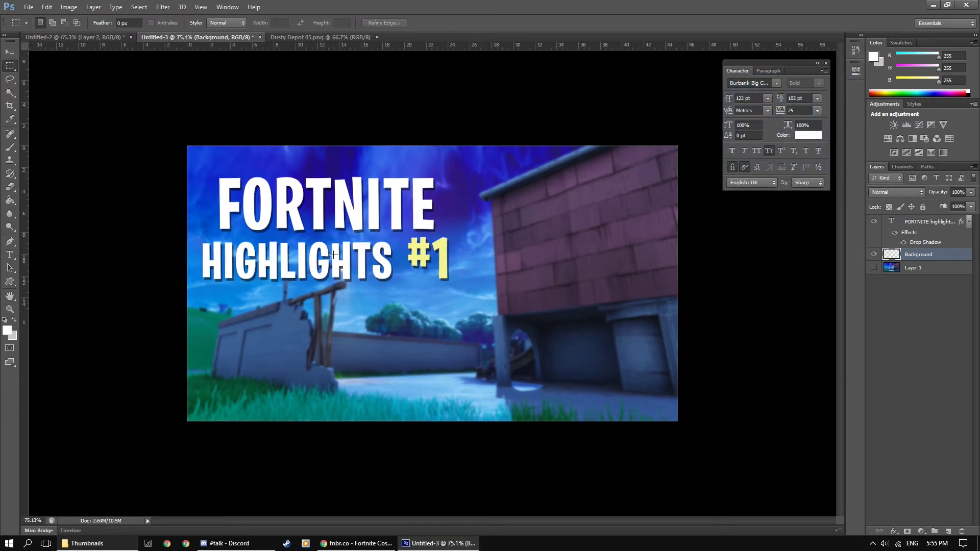
pyautogui.press('z')
pyautogui.rightClick(436, 265)
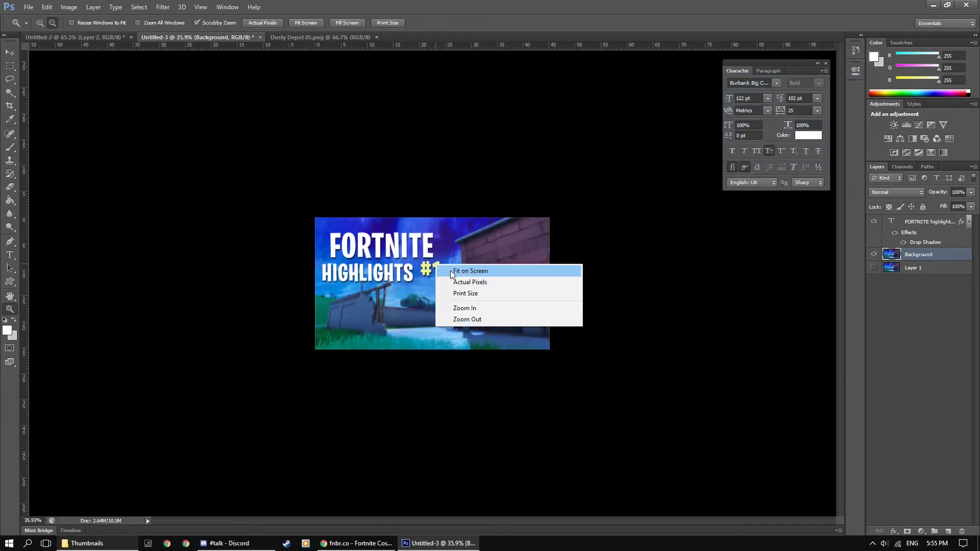
pyautogui.click(469, 281)
pyautogui.scroll(-3, 466, 279)
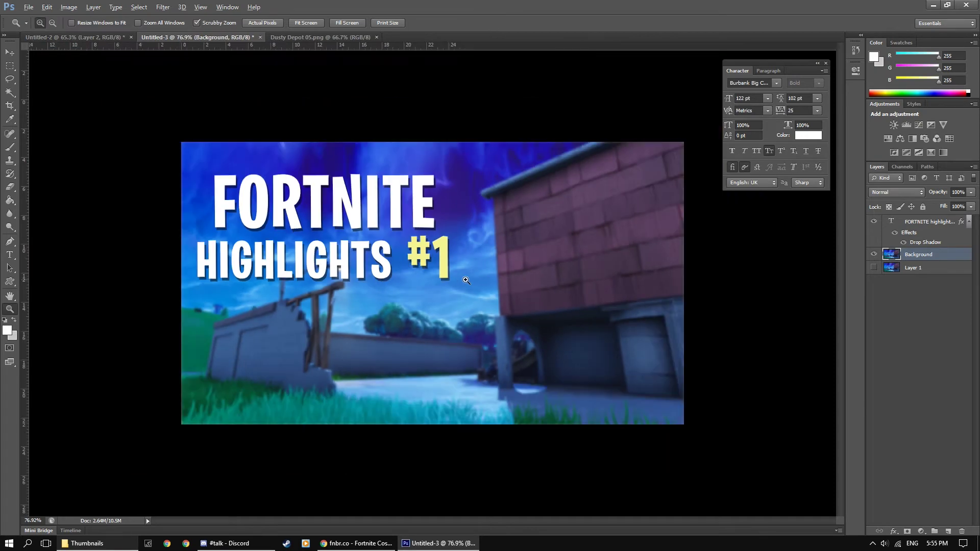
pyautogui.scroll(1, 465, 279)
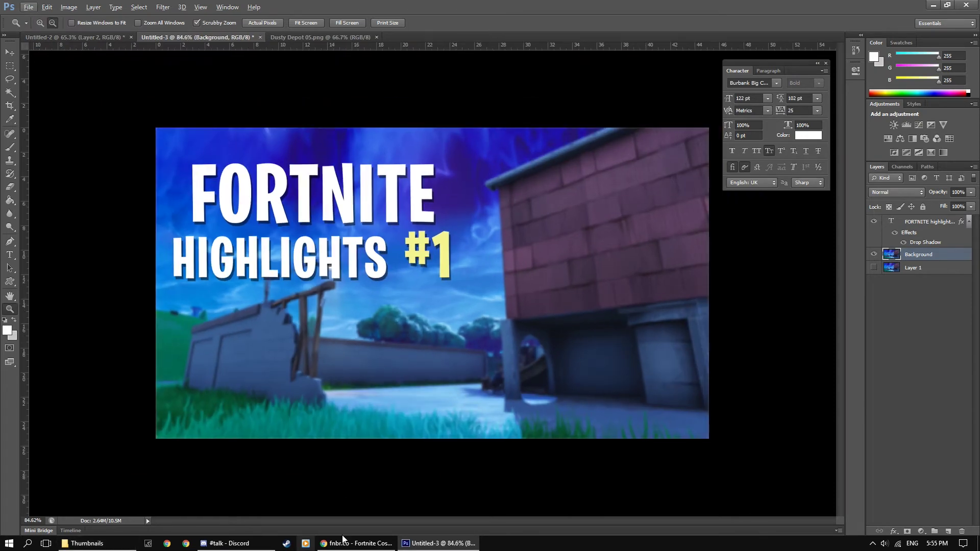
# - Switch to the fnbr.co page in the browser and look through the Cosmetics PNG gallery for a character image
pyautogui.click(356, 543)
pyautogui.scroll(-1, 170, 131)
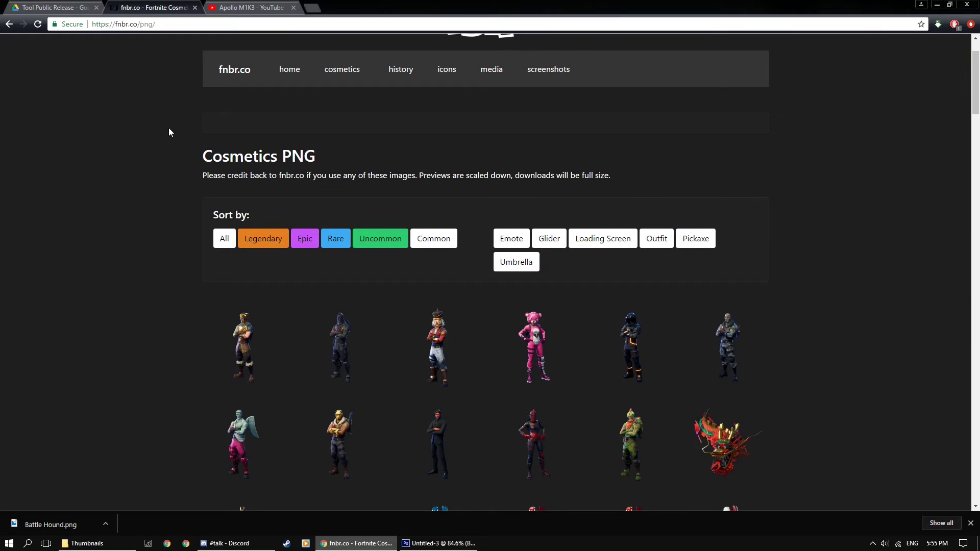
pyautogui.scroll(-2, 170, 132)
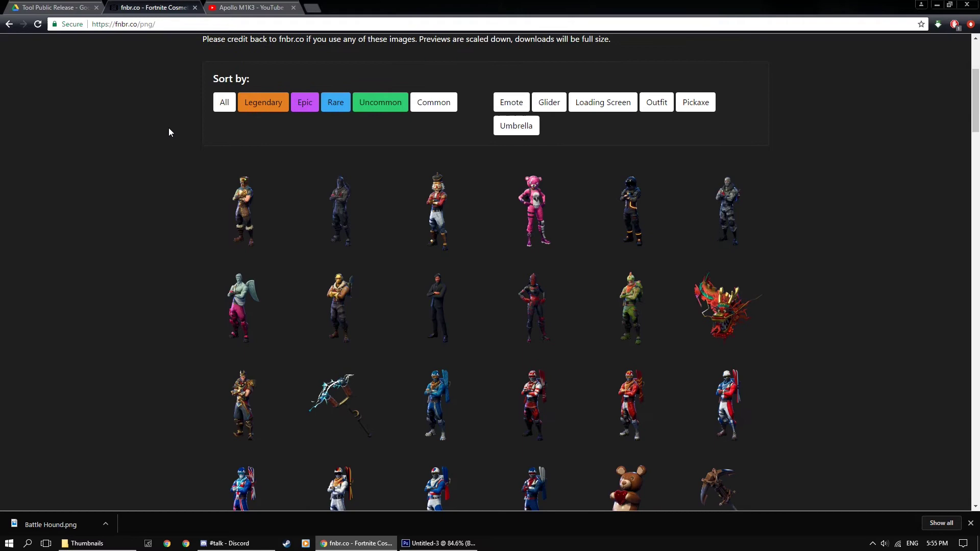
pyautogui.scroll(-3, 169, 132)
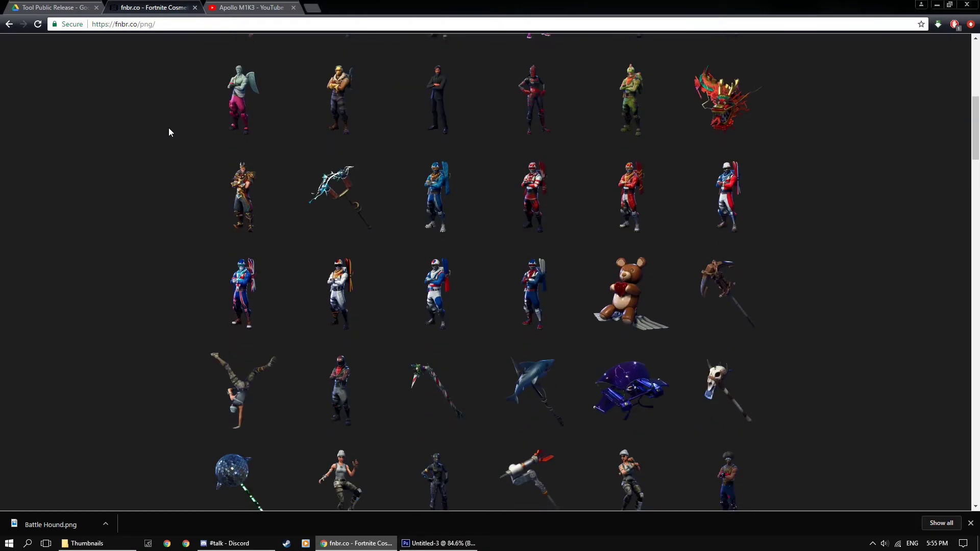
pyautogui.scroll(-2, 169, 132)
pyautogui.scroll(-3, 170, 132)
pyautogui.scroll(10, 169, 132)
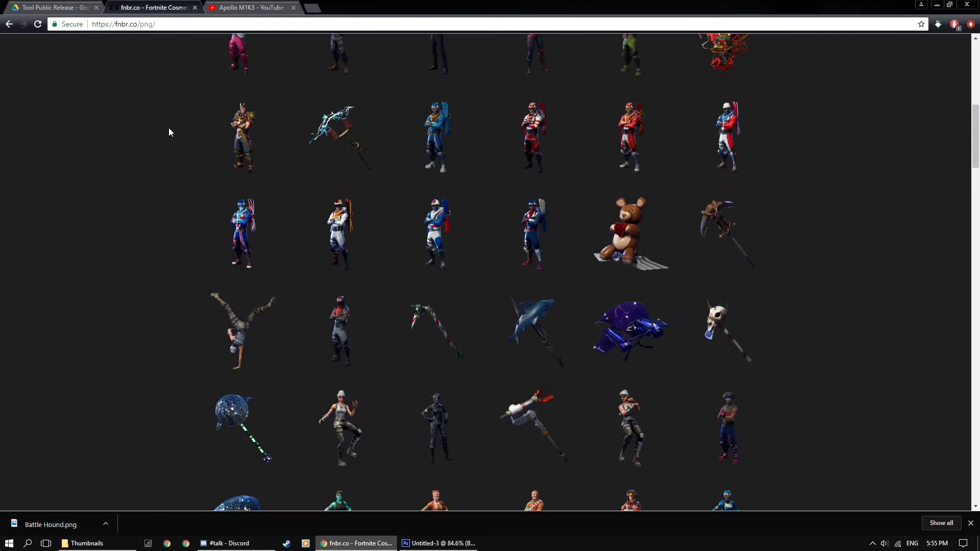
pyautogui.scroll(1, 169, 131)
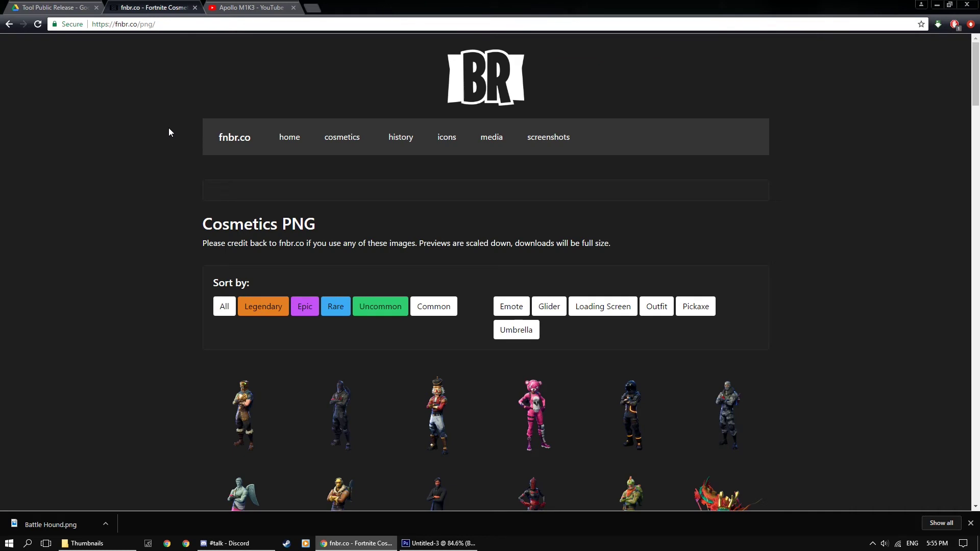
pyautogui.scroll(-5, 169, 132)
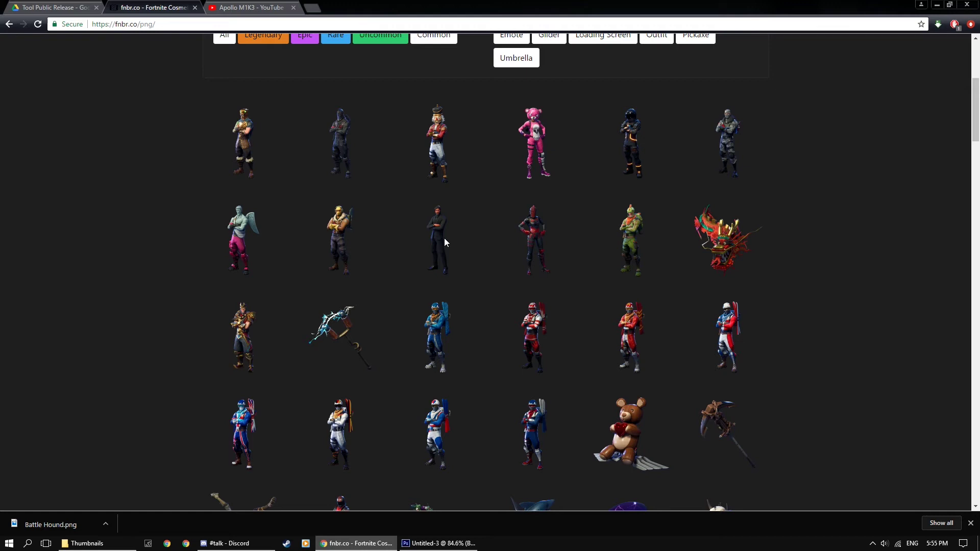
# - Open the full-size image of the black-suited outfit, The Reaper.png, in a new browser tab and view it
pyautogui.rightClick(439, 223)
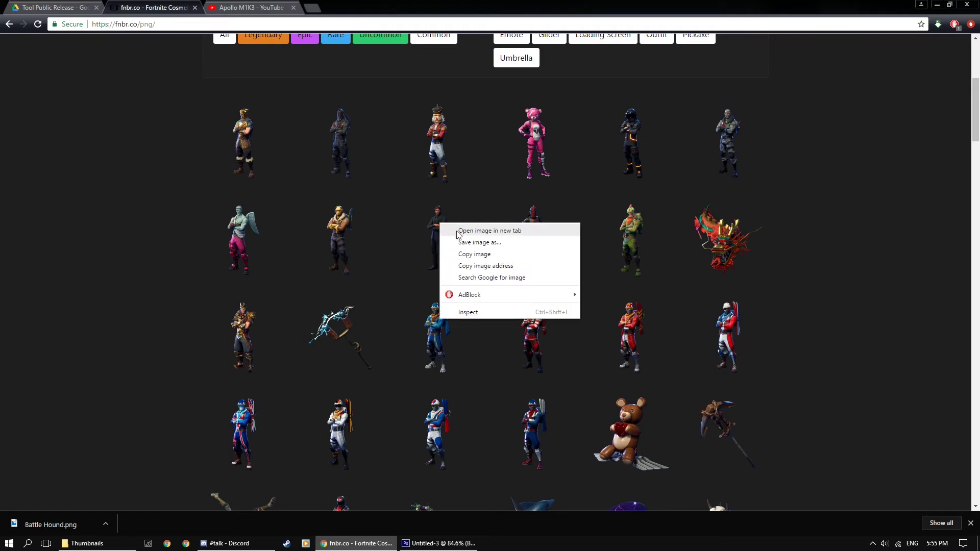
pyautogui.click(472, 230)
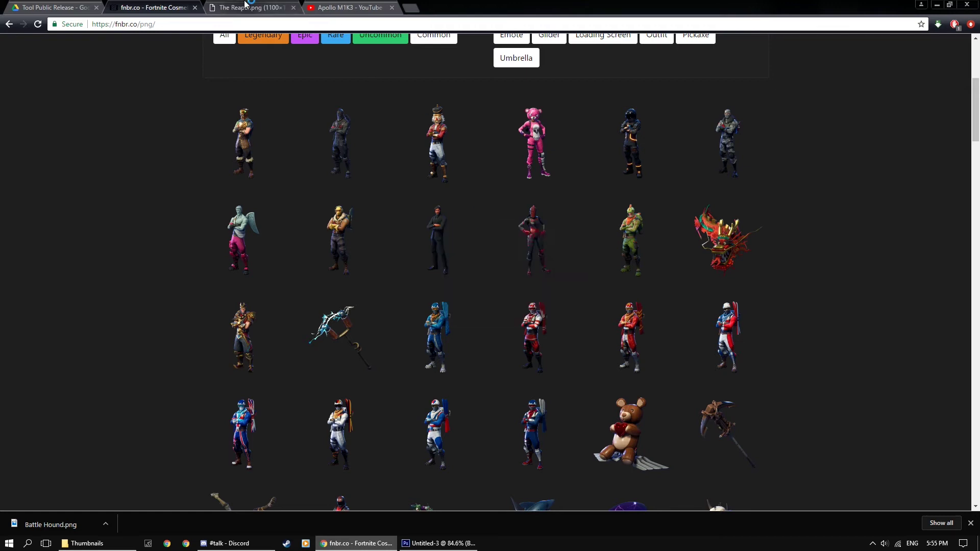
pyautogui.click(251, 7)
pyautogui.scroll(-3, 219, 197)
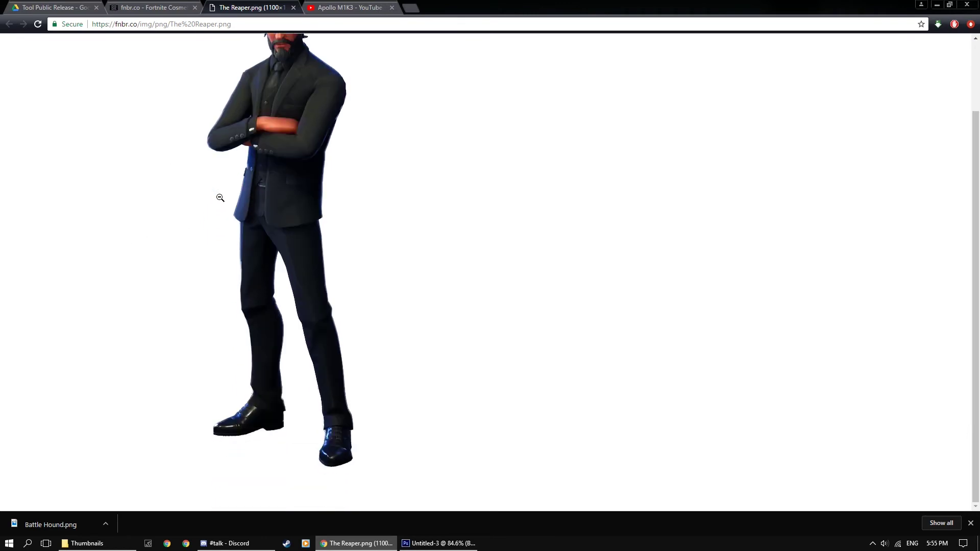
# - Save the full-size character image to the Desktop as The Reaper.png
pyautogui.scroll(3, 220, 198)
pyautogui.rightClick(242, 129)
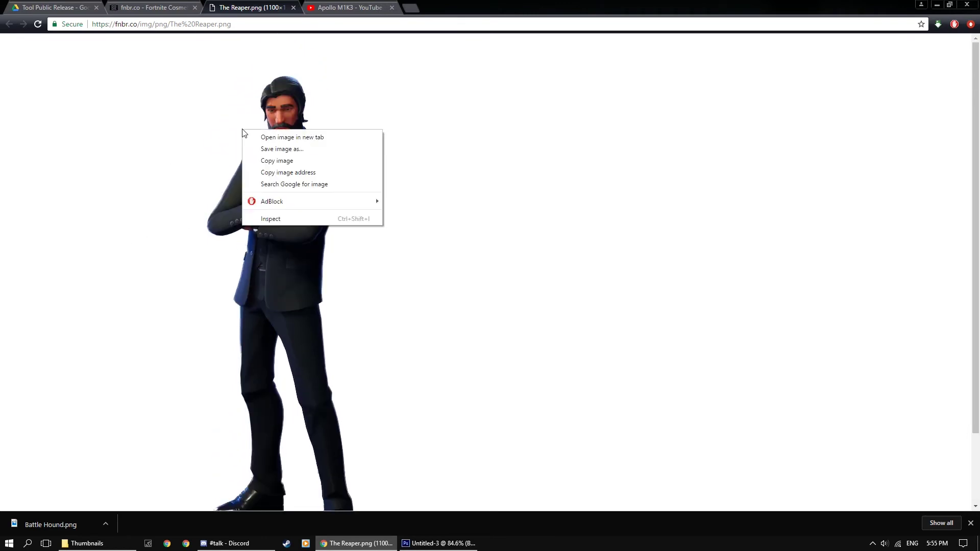
pyautogui.click(280, 148)
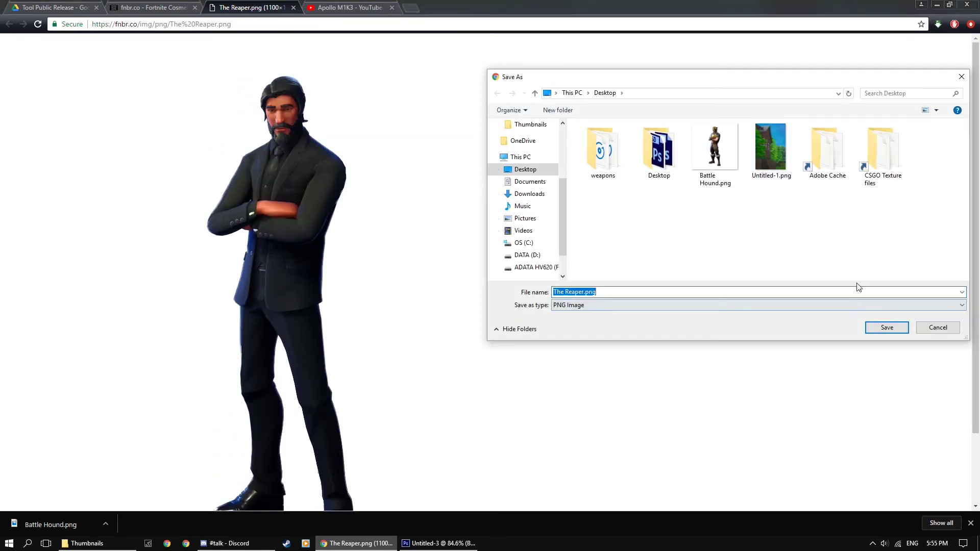
pyautogui.click(887, 328)
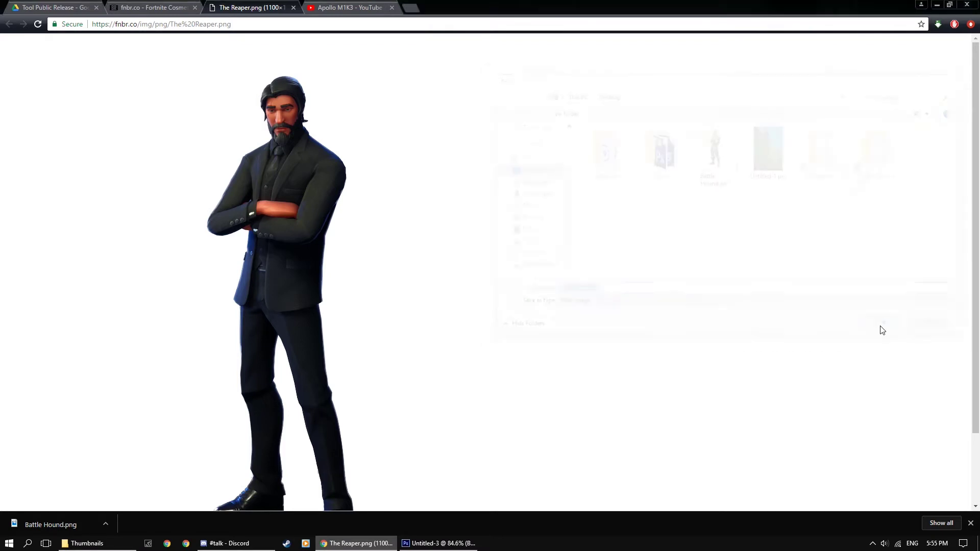
pyautogui.click(105, 524)
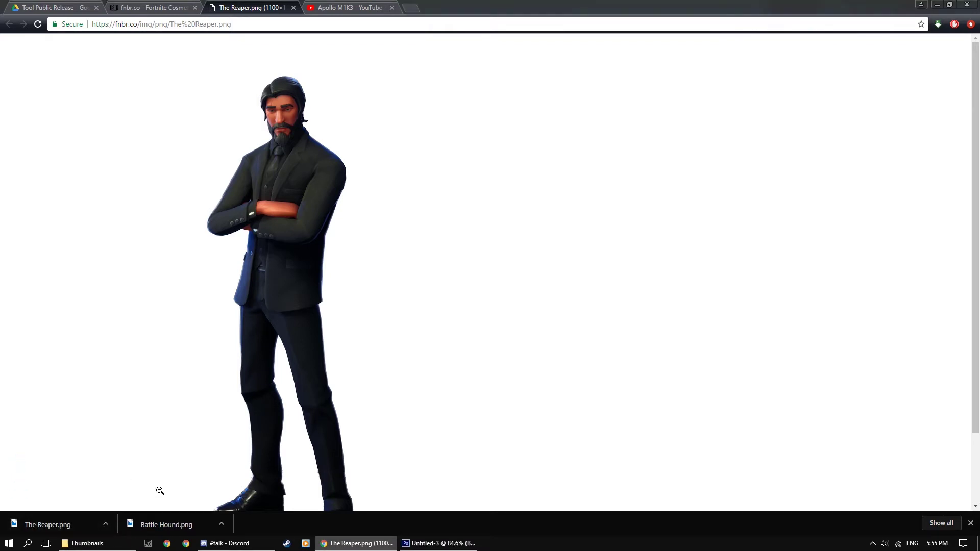
# - Switch to Photoshop, open The Reaper.png as its own document and copy its entire canvas
pyautogui.click(439, 543)
pyautogui.moveTo(468, 65); pyautogui.dragTo(431, 34)
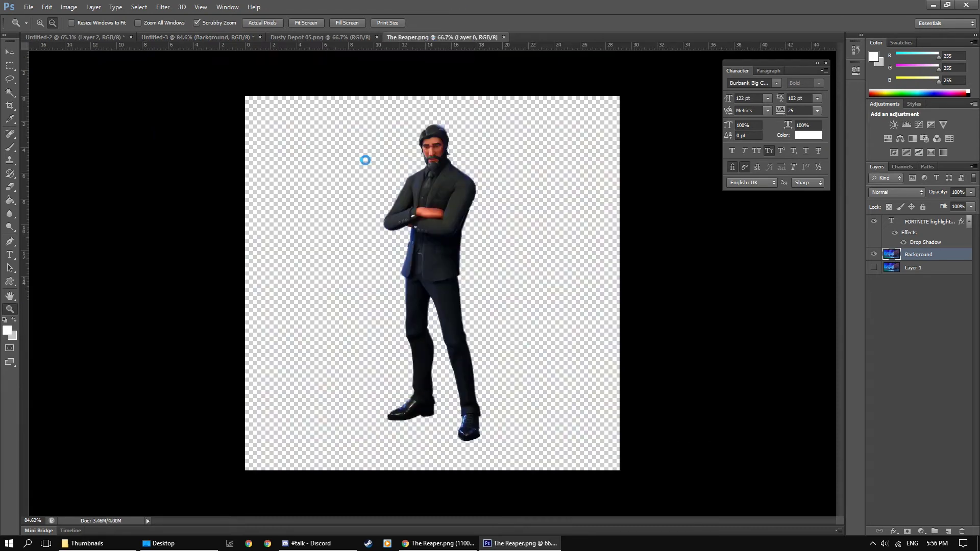
pyautogui.rightClick(439, 182)
pyautogui.click(464, 199)
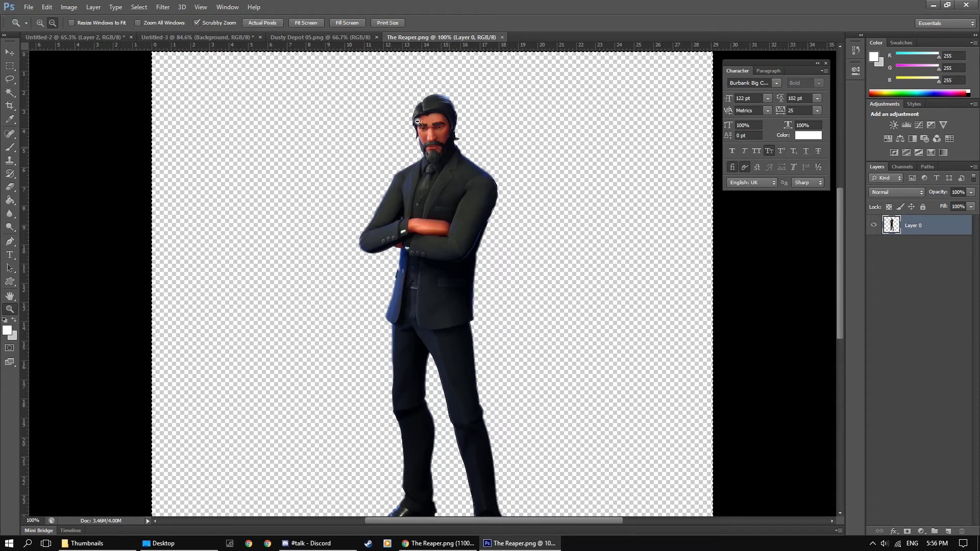
# - Paste the character into the Untitled-3 thumbnail and move it about 12.4 cm right and 2.9 cm down, in front of the brick building
pyautogui.click(204, 38)
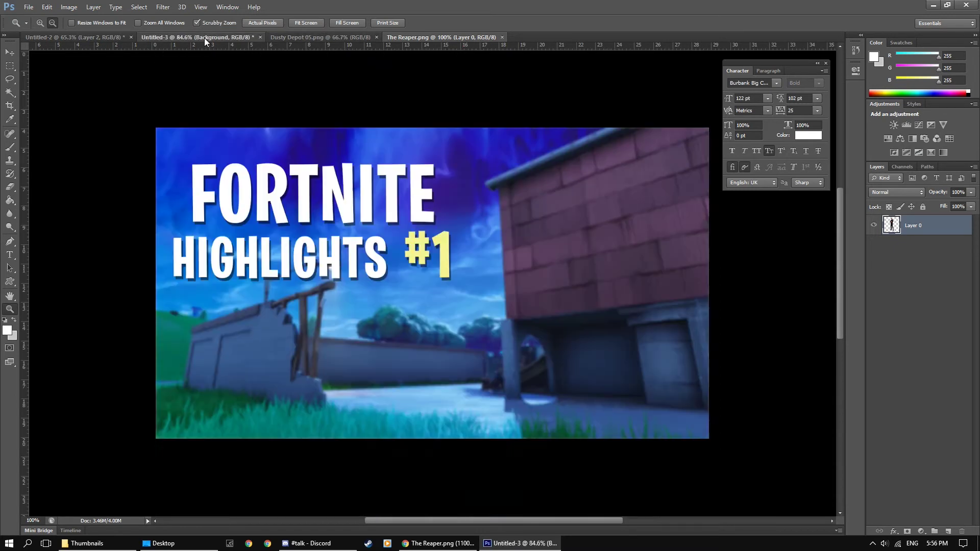
pyautogui.hotkey('ctrl', 'v')
pyautogui.hotkey('ctrl', 't')
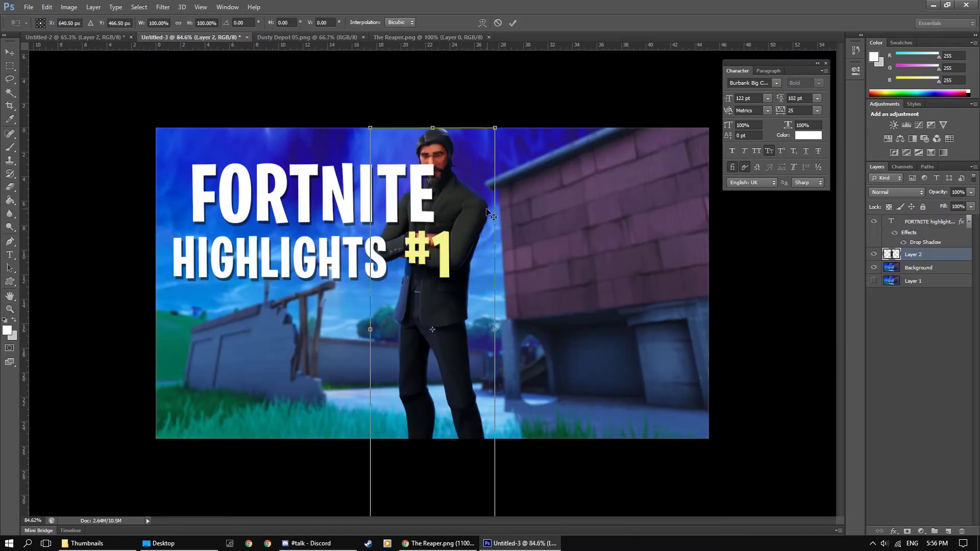
pyautogui.moveTo(473, 228); pyautogui.dragTo(615, 264)
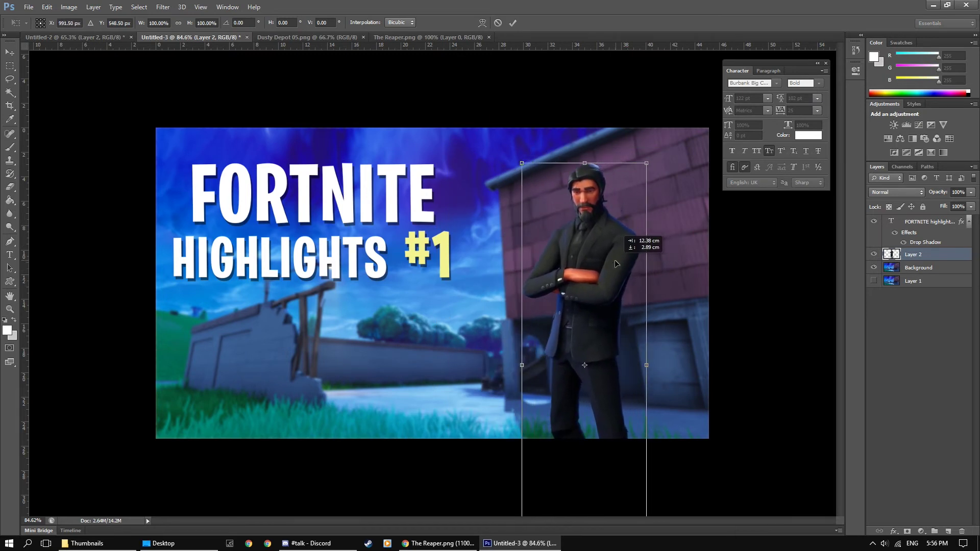
pyautogui.press('Return')
pyautogui.press('z')
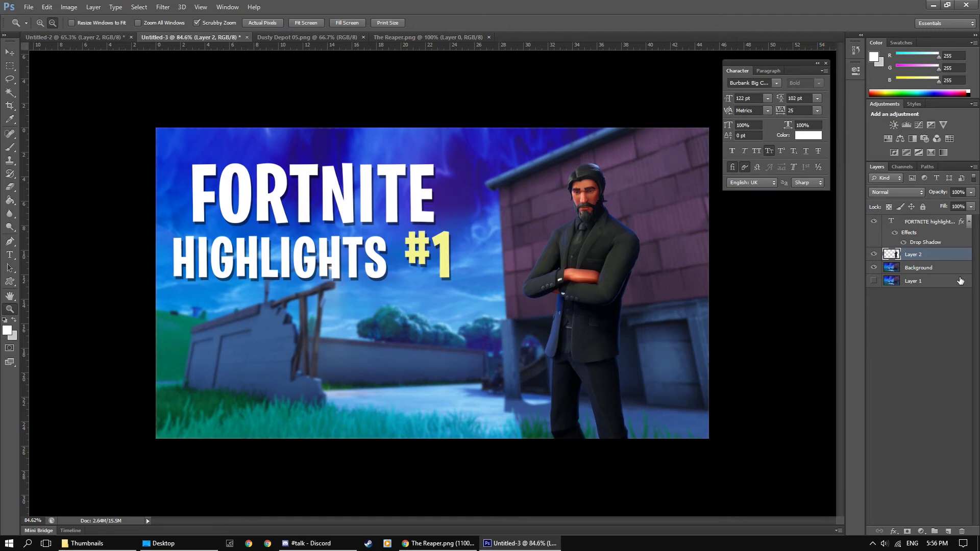
# - Add a new empty layer and place it above the FORTNITE highlights title layer
pyautogui.scroll(-2, 878, 345)
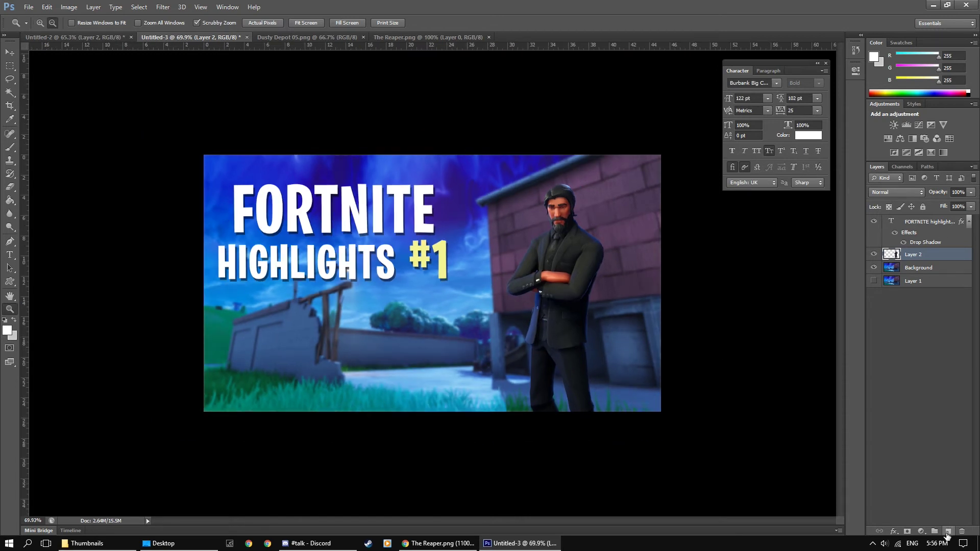
pyautogui.click(948, 531)
pyautogui.moveTo(927, 258); pyautogui.dragTo(938, 216)
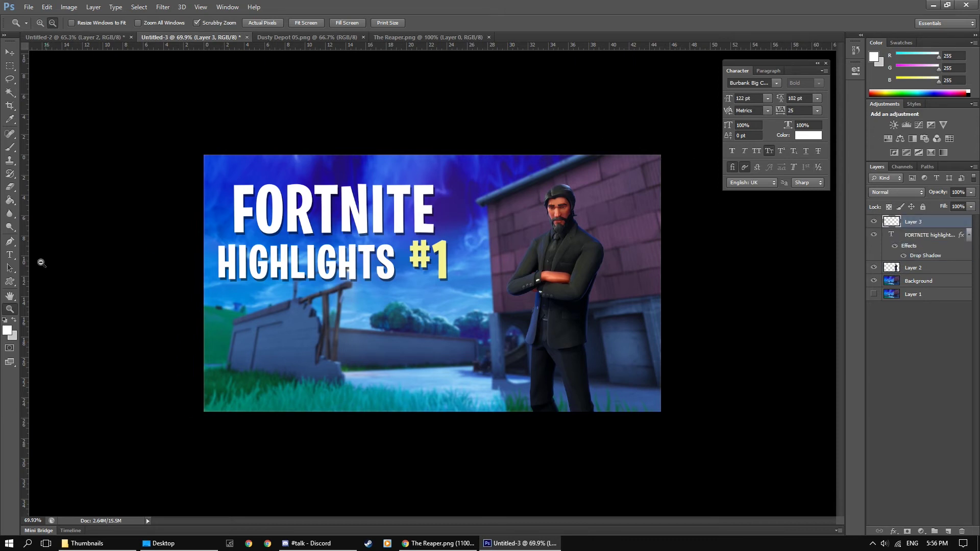
# - Paint the upper-left area and top edge of the new layer white with a soft 474-pixel Brush
pyautogui.click(11, 150)
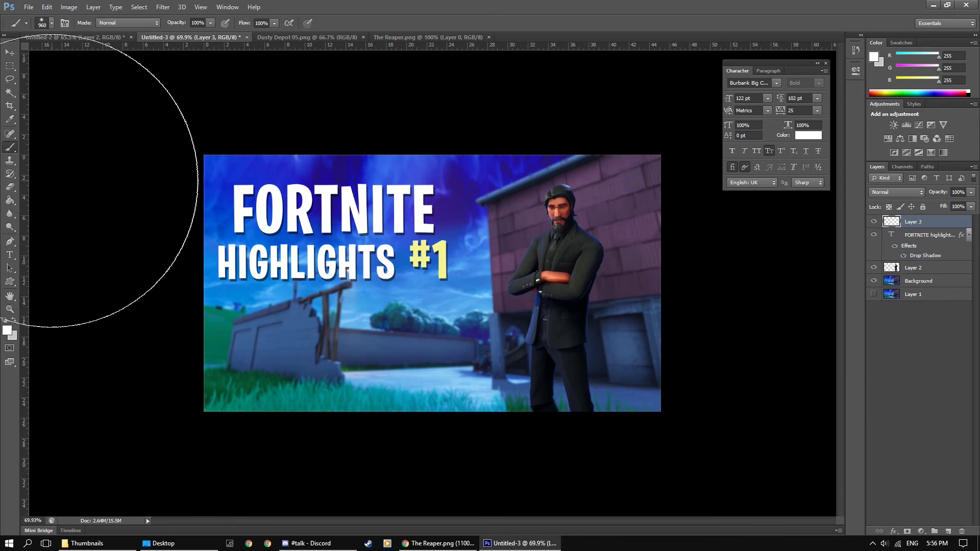
pyautogui.moveTo(394, 268); pyautogui.dragTo(307, 284)
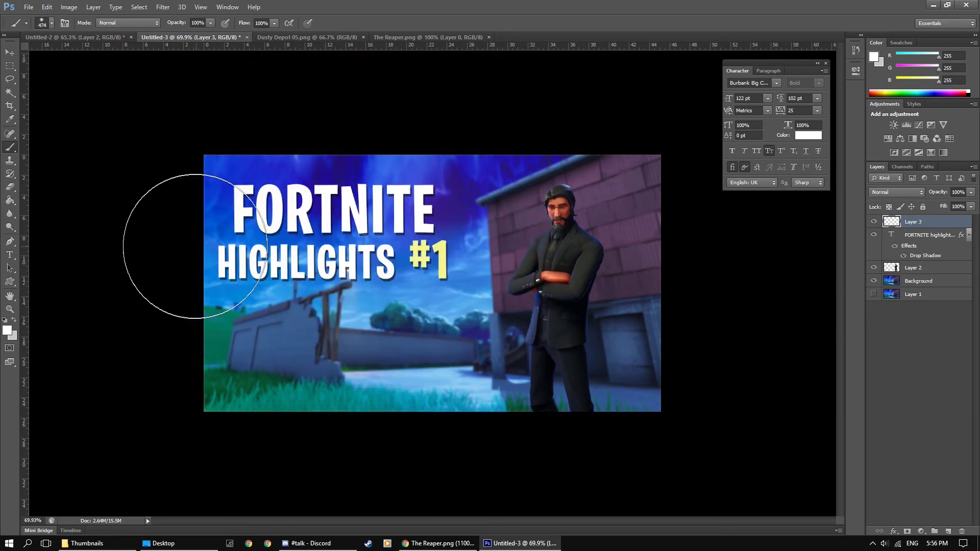
pyautogui.moveTo(205, 220)
pyautogui.mouseDown()
pyautogui.moveTo(539, 125)
pyautogui.moveTo(250, 245)
pyautogui.mouseUp()
pyautogui.moveTo(630, 139)
pyautogui.mouseDown()
pyautogui.moveTo(516, 131)
pyautogui.moveTo(370, 179)
pyautogui.moveTo(219, 158)
pyautogui.moveTo(201, 188)
pyautogui.mouseUp()
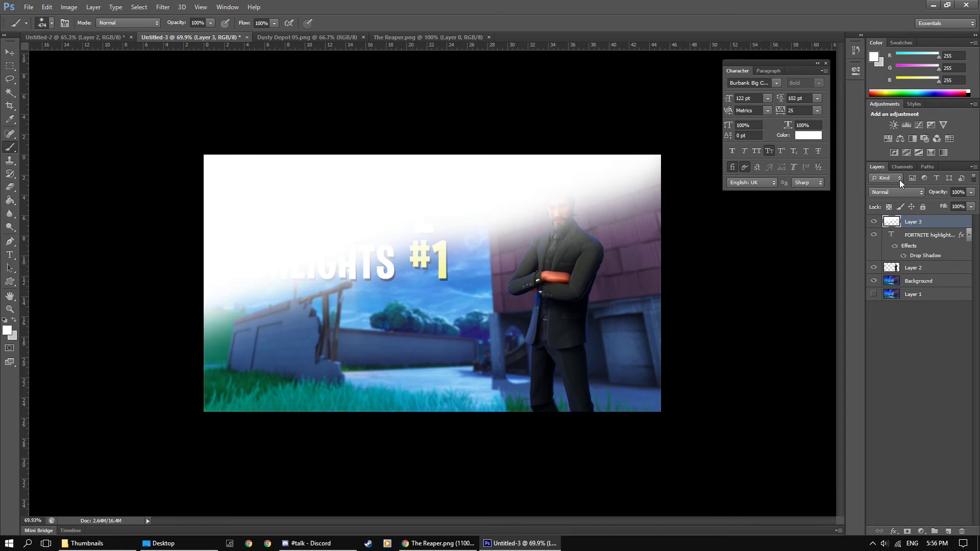
# - Set the white-painted layer's blend mode to Soft Light and brush more white along the top of the image
pyautogui.click(906, 194)
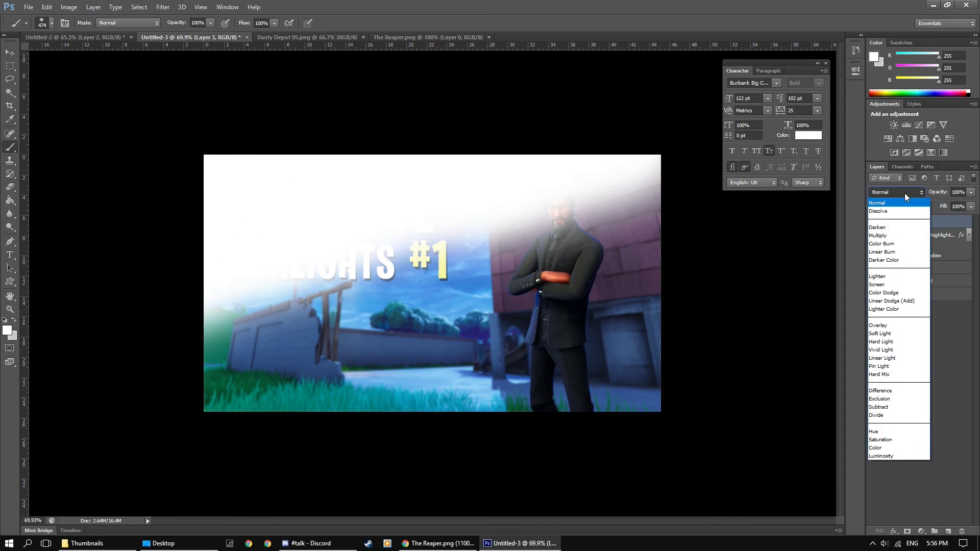
pyautogui.click(888, 333)
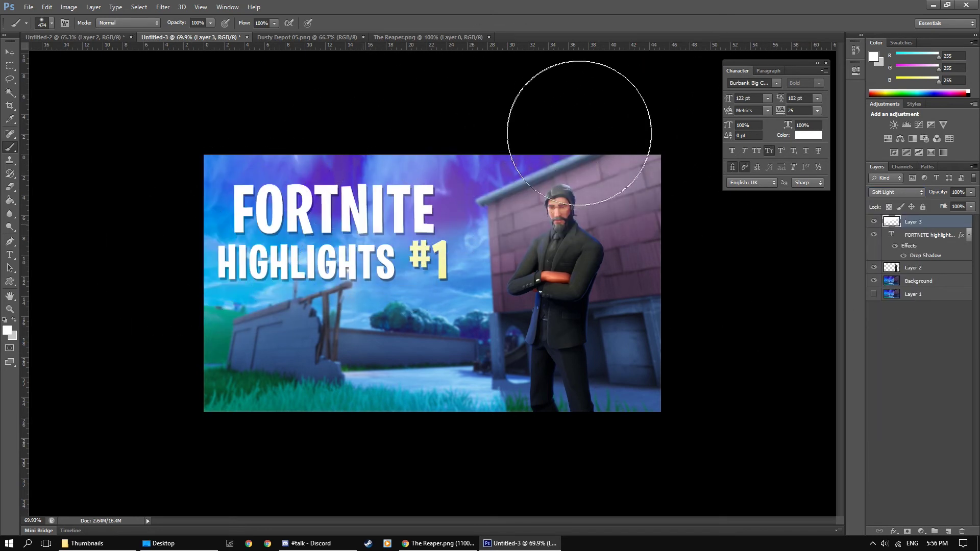
pyautogui.moveTo(580, 121)
pyautogui.mouseDown()
pyautogui.moveTo(104, 353)
pyautogui.moveTo(296, 161)
pyautogui.moveTo(100, 371)
pyautogui.moveTo(425, 171)
pyautogui.moveTo(501, 195)
pyautogui.moveTo(635, 114)
pyautogui.mouseUp()
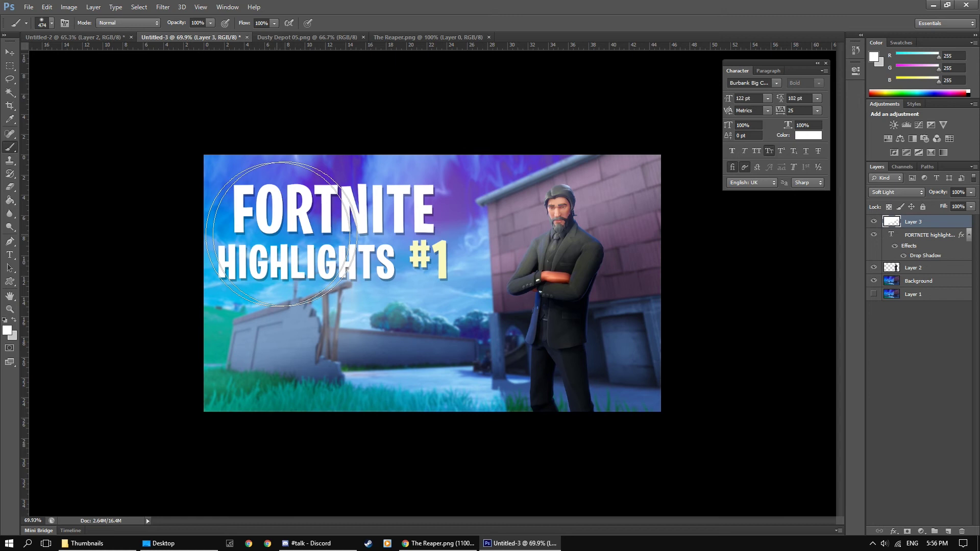
# - Move the character layer above the Soft Light layer in the layer stack
pyautogui.click(9, 66)
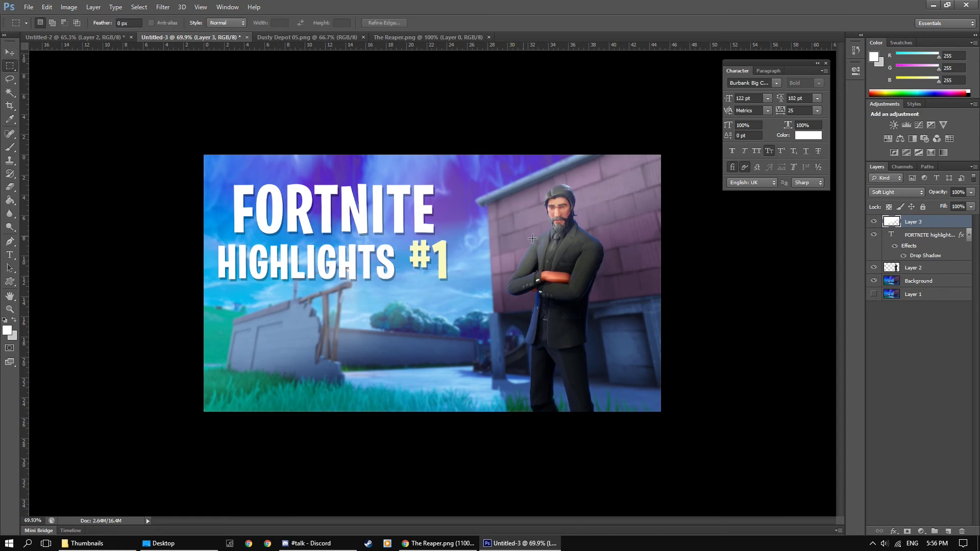
pyautogui.moveTo(928, 268); pyautogui.dragTo(946, 220)
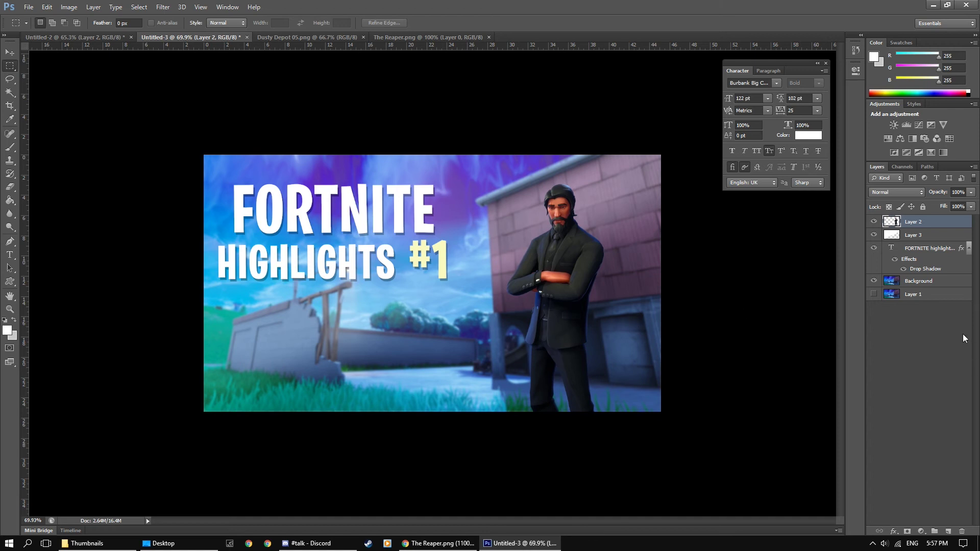
pyautogui.moveTo(923, 254); pyautogui.dragTo(930, 276)
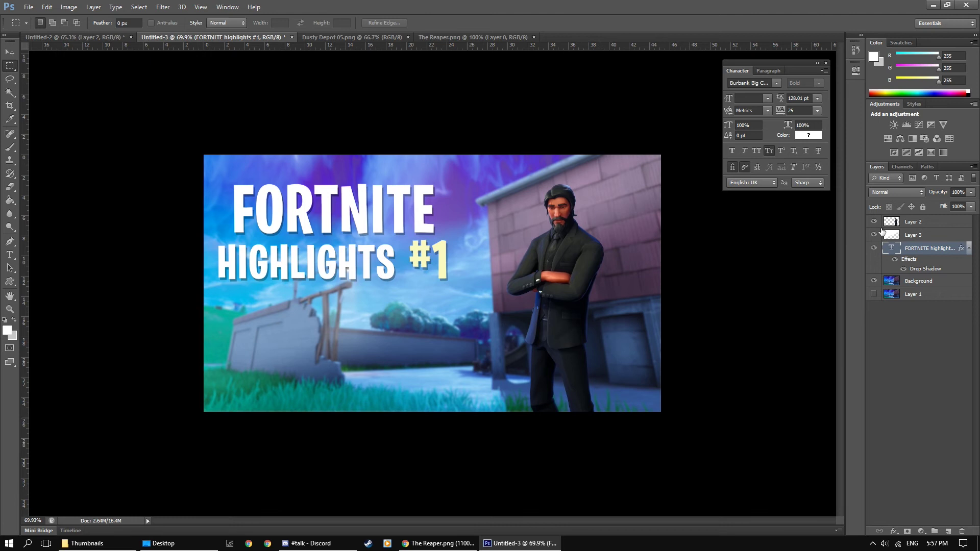
# - Reduce the opacity of the Soft Light layer to 75%
pyautogui.click(919, 236)
pyautogui.moveTo(971, 192)
pyautogui.mouseDown()
pyautogui.moveTo(950, 207)
pyautogui.moveTo(958, 206)
pyautogui.mouseUp()
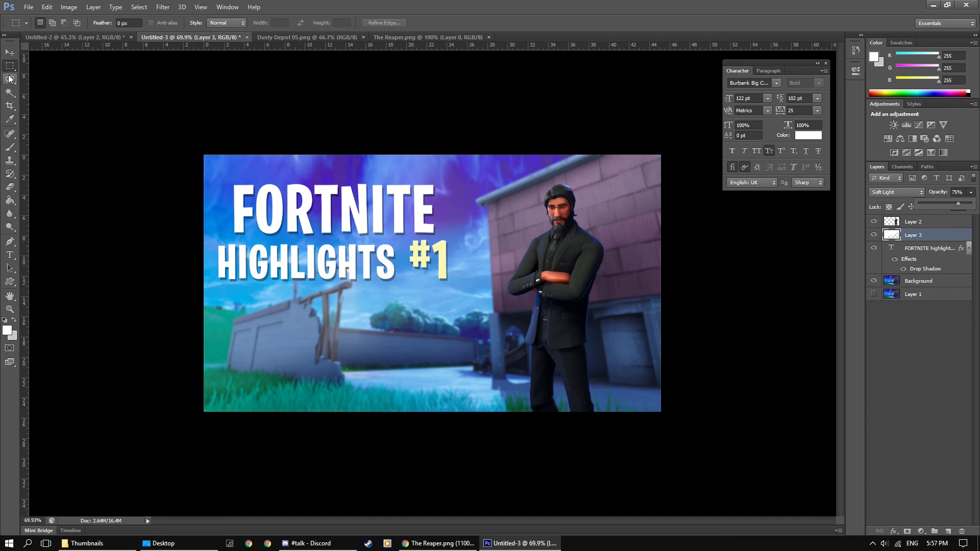
pyautogui.click(76, 78)
# - Try to enlarge the title text with Free Transform, then cancel the change
pyautogui.scroll(2, 432, 192)
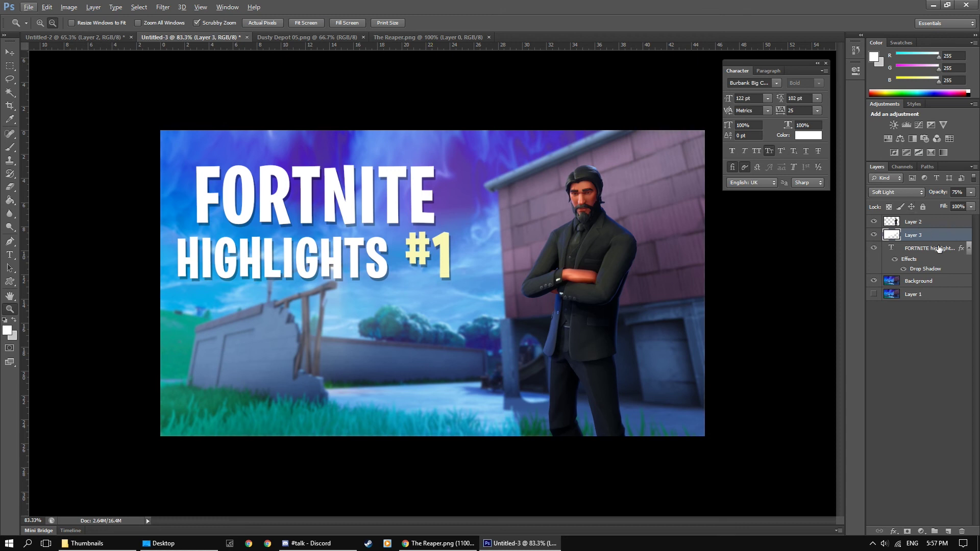
pyautogui.click(938, 249)
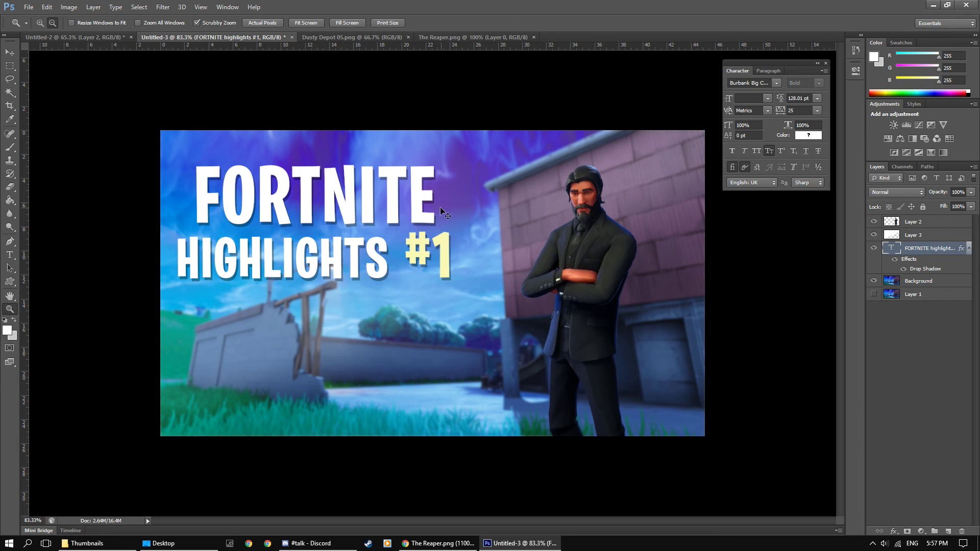
pyautogui.hotkey('ctrl', 't')
pyautogui.moveTo(475, 295); pyautogui.dragTo(489, 309)
pyautogui.press('Escape')
# - Try to enlarge the character and shift it downward with Free Transform, then cancel the change
pyautogui.click(921, 224)
pyautogui.hotkey('ctrl', 't')
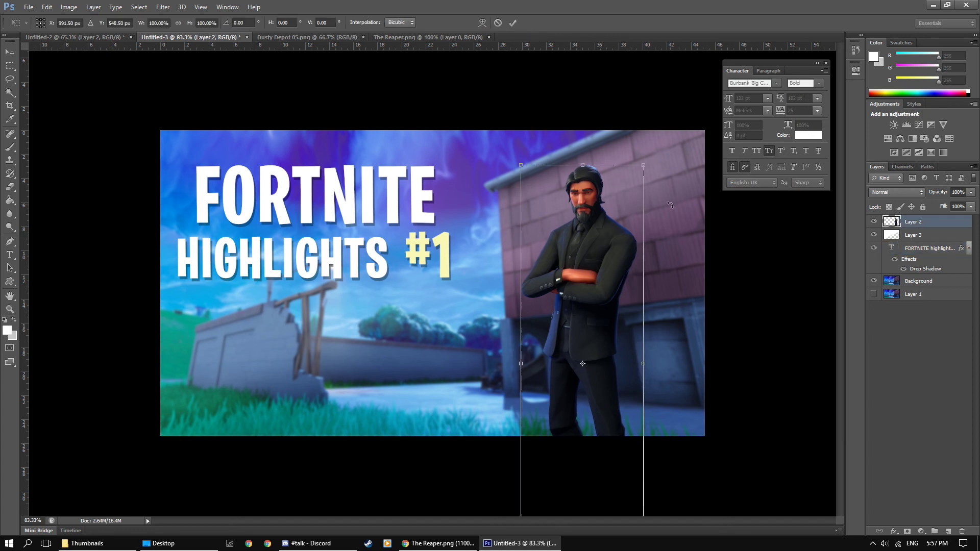
pyautogui.moveTo(643, 166); pyautogui.dragTo(669, 83)
pyautogui.moveTo(585, 238); pyautogui.dragTo(582, 325)
pyautogui.press('Escape')
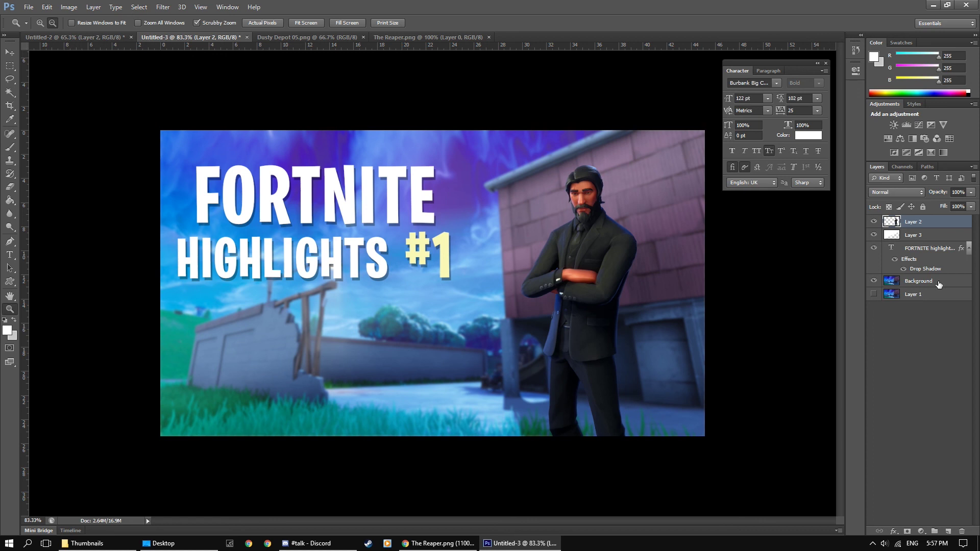
# - Try scaling the Background layer to about 118%, rotating it about -1.8° and shifting it up and left to fill the canvas
pyautogui.click(938, 281)
pyautogui.hotkey('ctrl', 't')
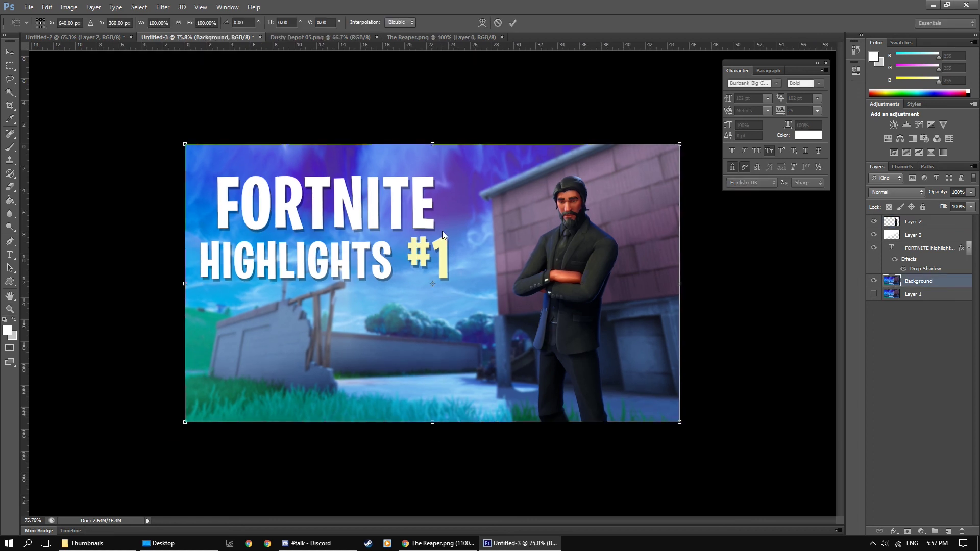
pyautogui.moveTo(684, 428); pyautogui.dragTo(770, 476)
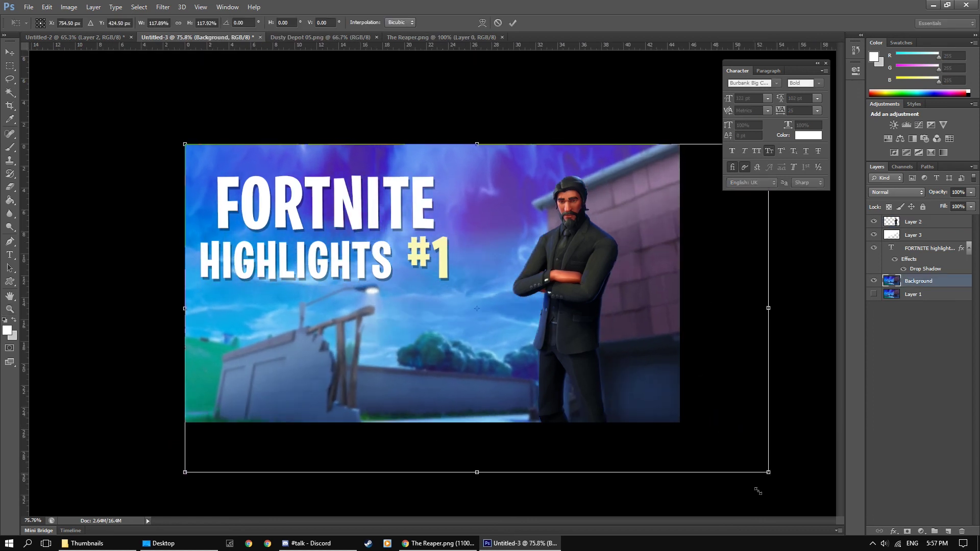
pyautogui.moveTo(175, 114); pyautogui.dragTo(158, 119)
pyautogui.moveTo(252, 179); pyautogui.dragTo(208, 152)
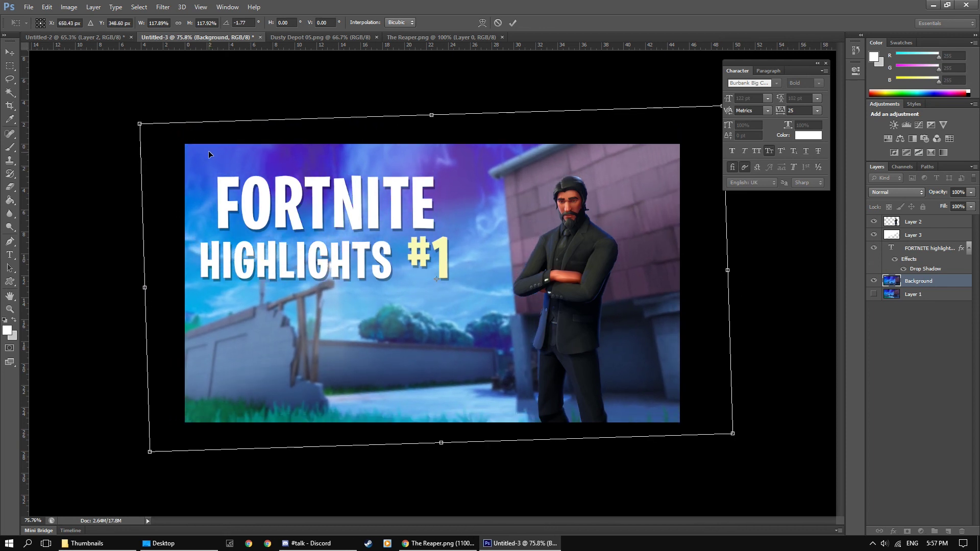
pyautogui.press('Return')
pyautogui.press('z')
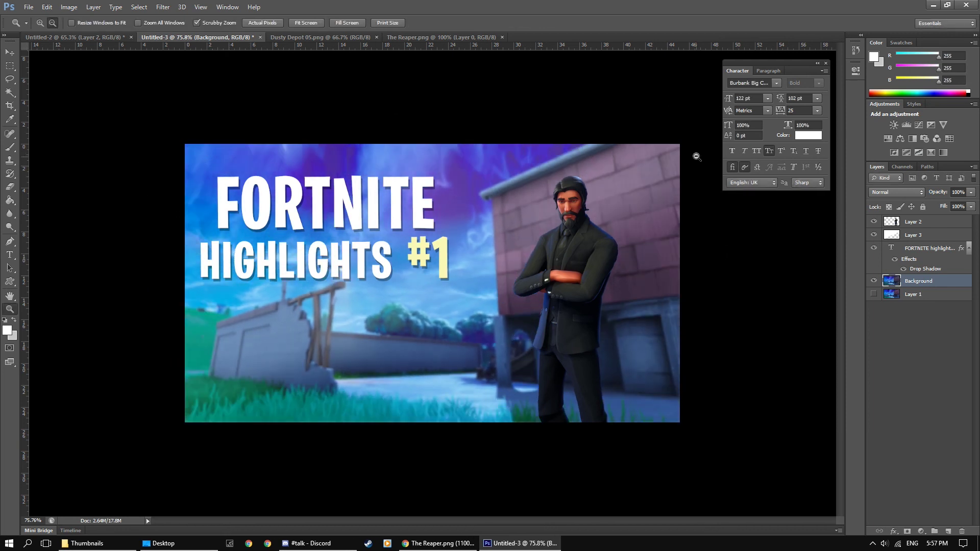